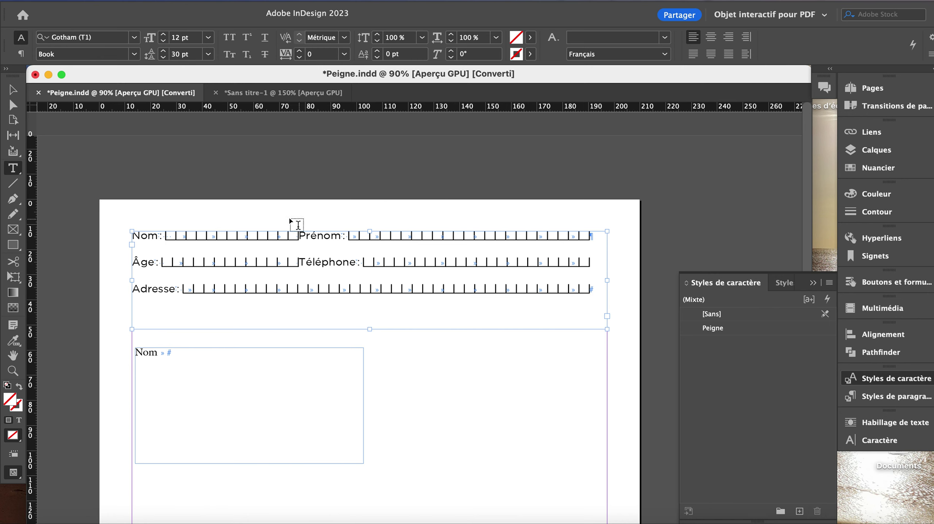
# Switch to the untitled document and enter "Nom" followed by a tab character in its text frame.
pyautogui.click(251, 96)
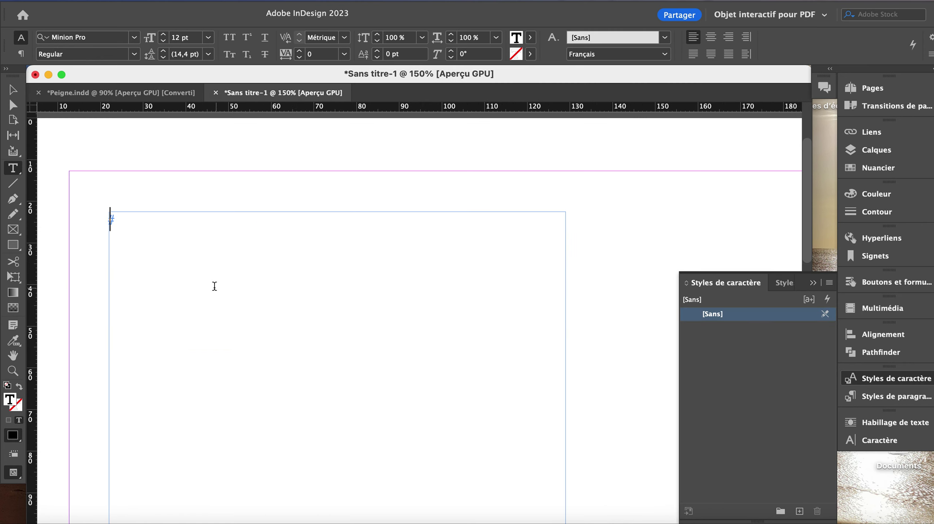
pyautogui.write('Nom')
pyautogui.press('Tab')
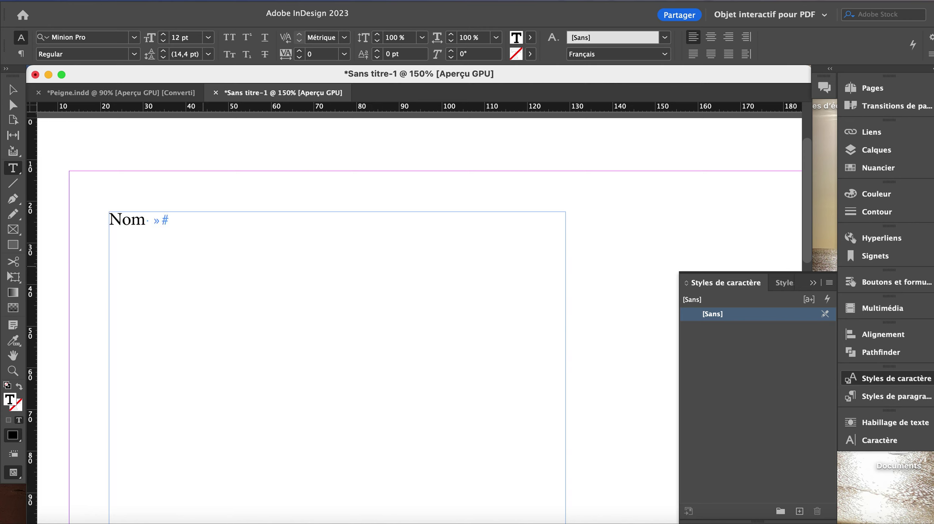
# With nothing selected, start a new custom stroke style and name it "Peignes".
pyautogui.click(14, 91)
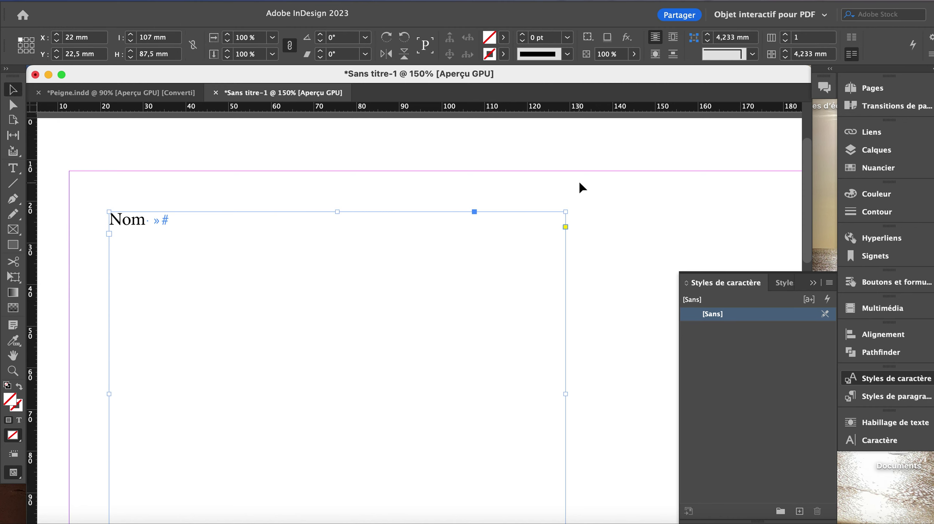
pyautogui.click(608, 202)
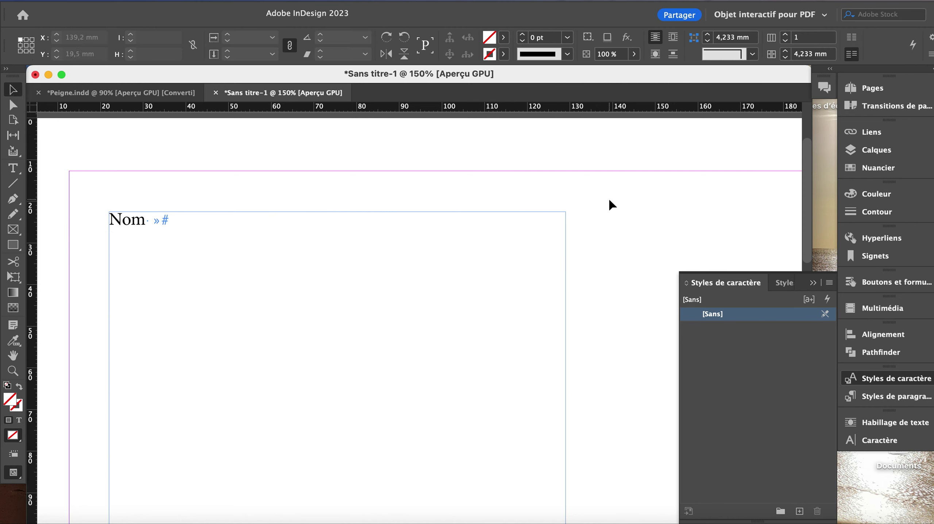
pyautogui.click(931, 55)
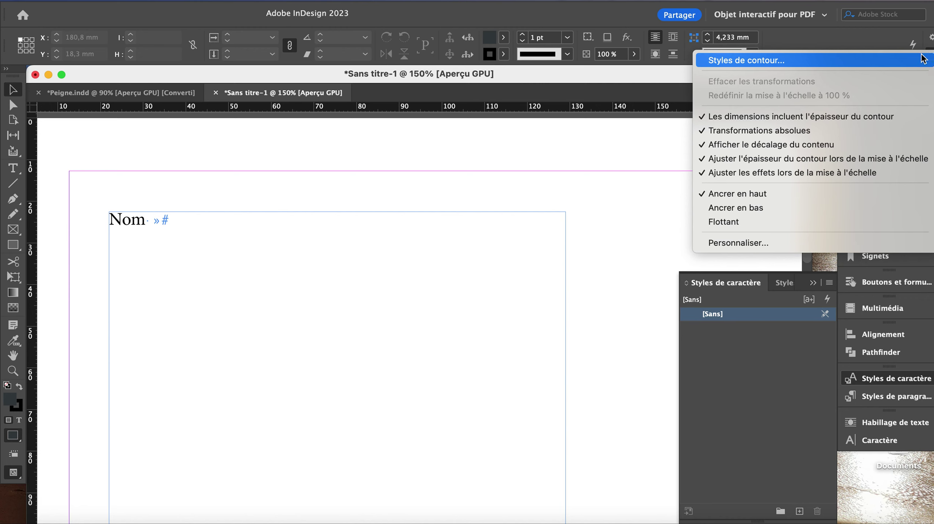
pyautogui.click(831, 60)
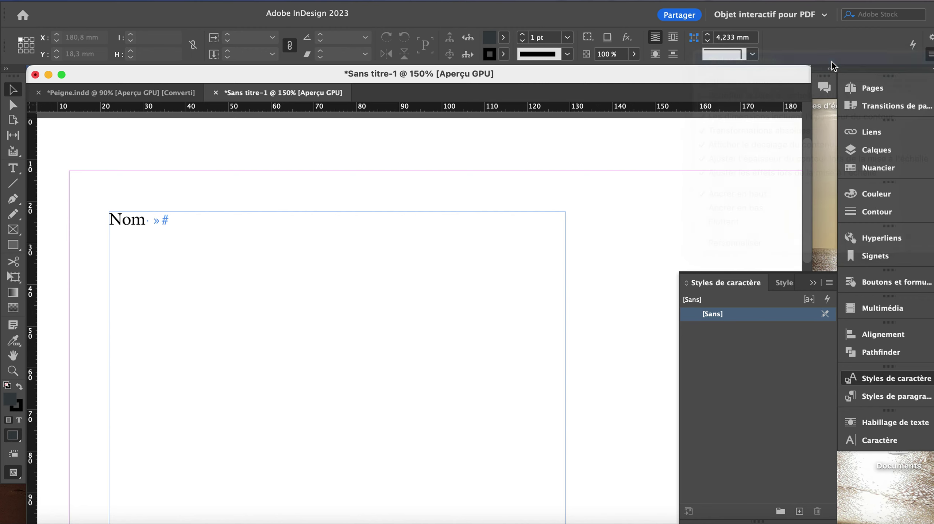
pyautogui.click(560, 232)
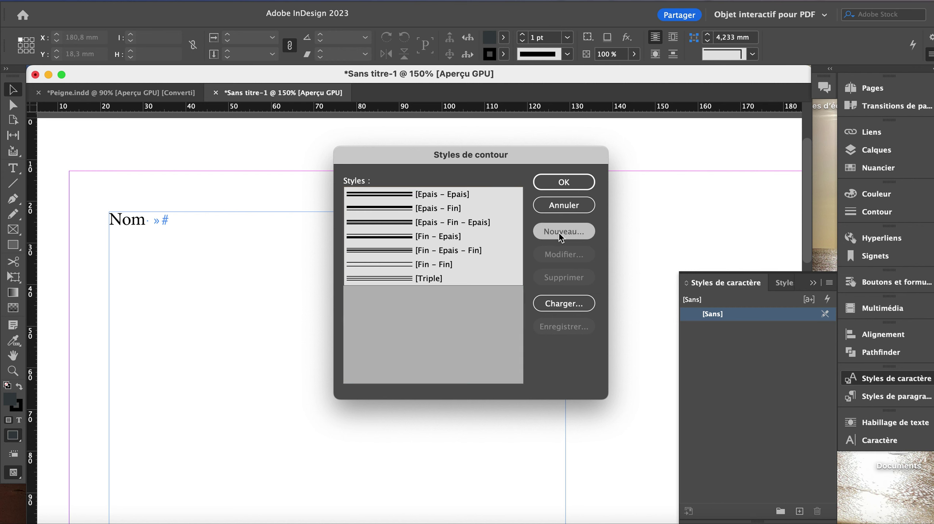
pyautogui.write('Peignes')
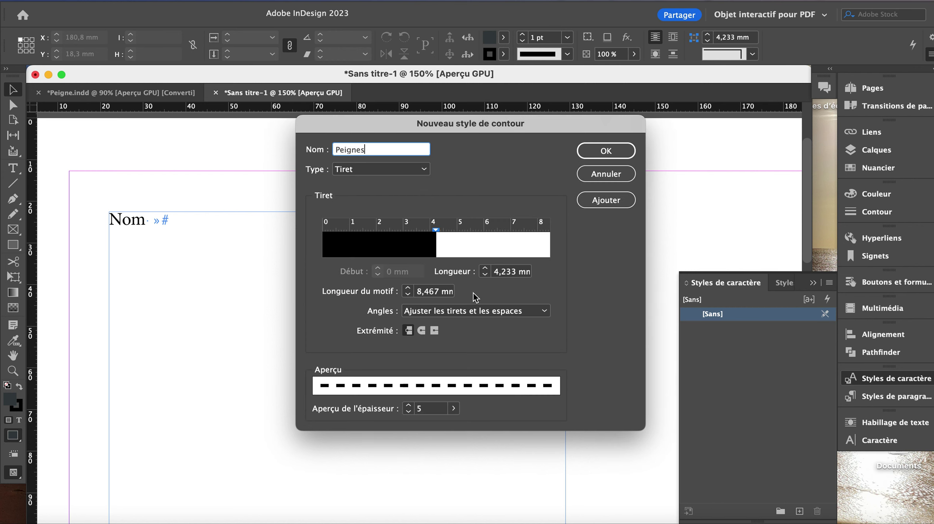
# Define the stroke style's dash with length 0,5 mm, pattern length 4 mm and corners set to Ajuster les espaces, and save it.
pyautogui.doubleClick(501, 274)
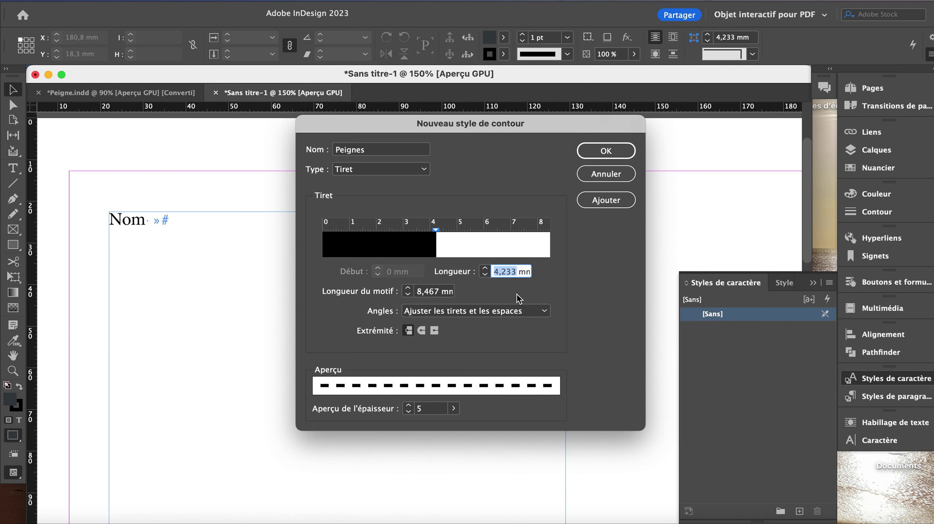
pyautogui.write('0,5')
pyautogui.doubleClick(415, 292)
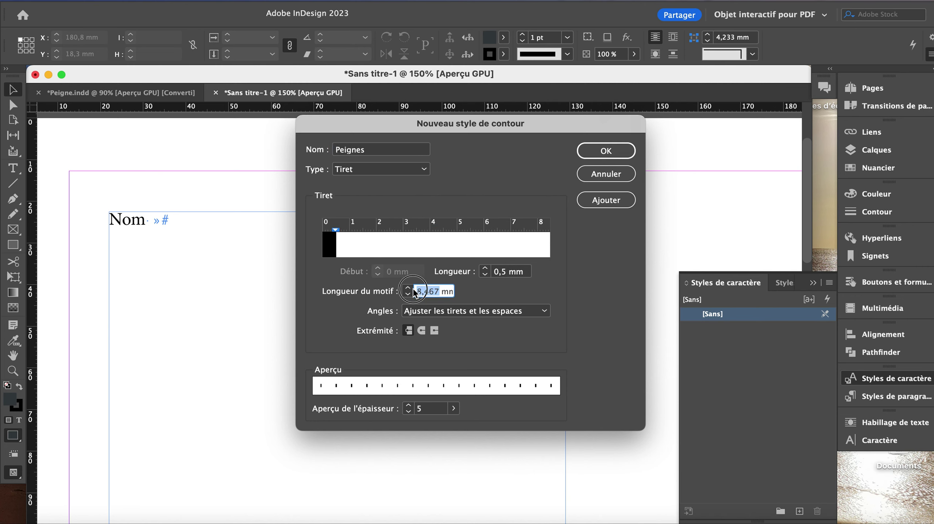
pyautogui.write('4')
pyautogui.click(507, 313)
pyautogui.click(496, 352)
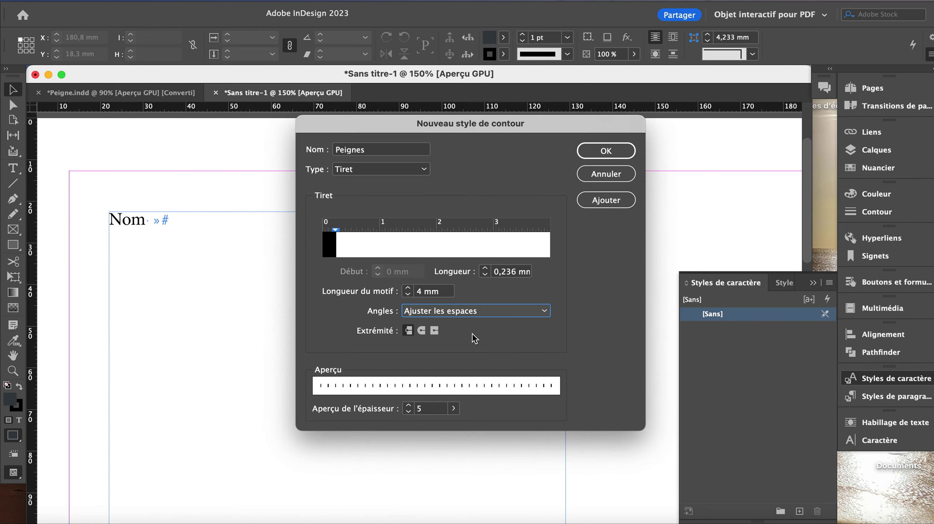
pyautogui.click(599, 151)
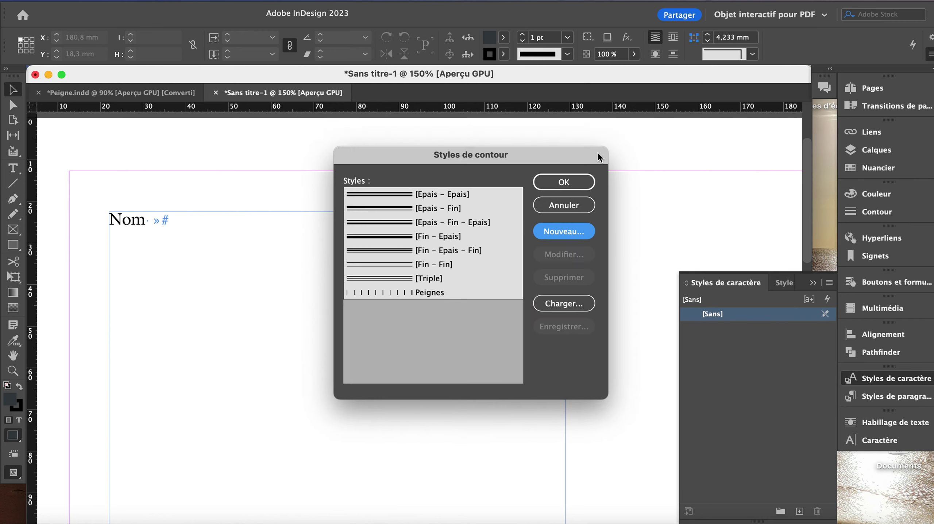
pyautogui.click(563, 182)
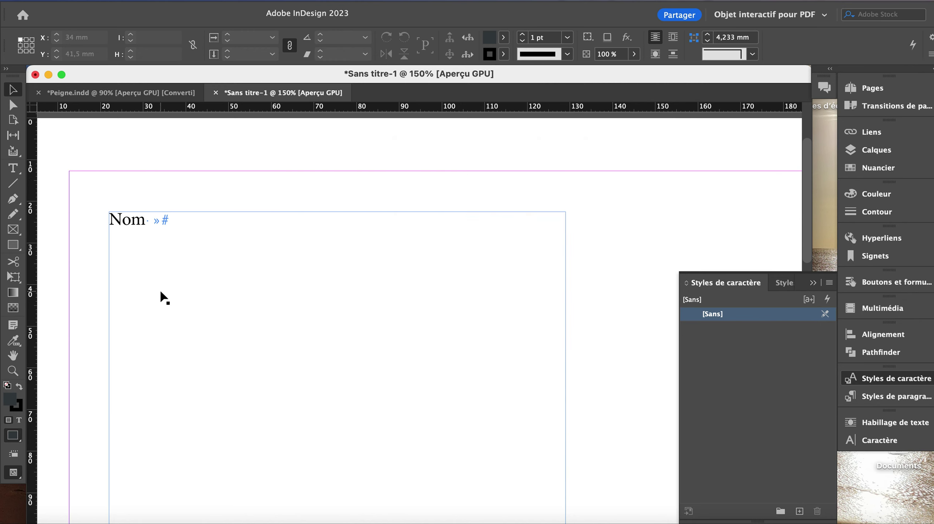
# Create a character style named "Peignes" from the tab character after "Nom" and apply it to the selection.
pyautogui.click(172, 227)
pyautogui.click(173, 226)
pyautogui.moveTo(152, 222); pyautogui.dragTo(163, 222)
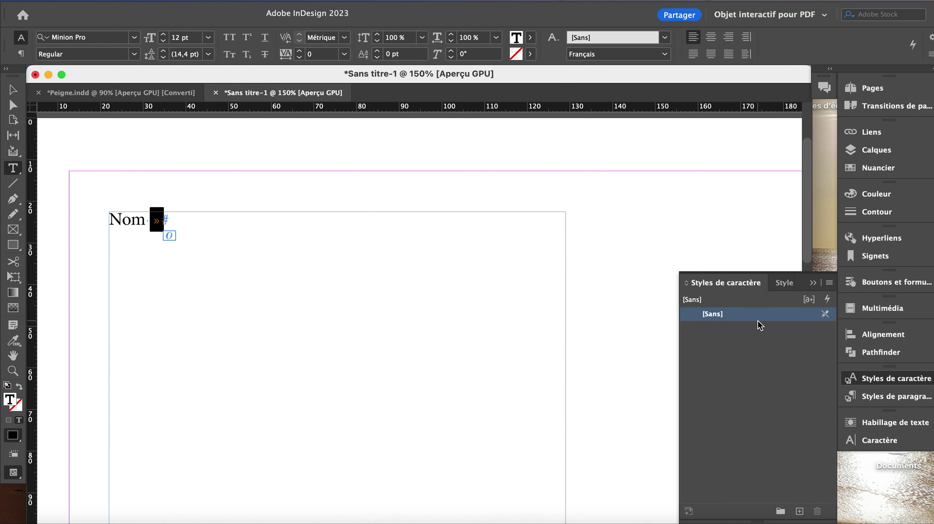
pyautogui.click(830, 282)
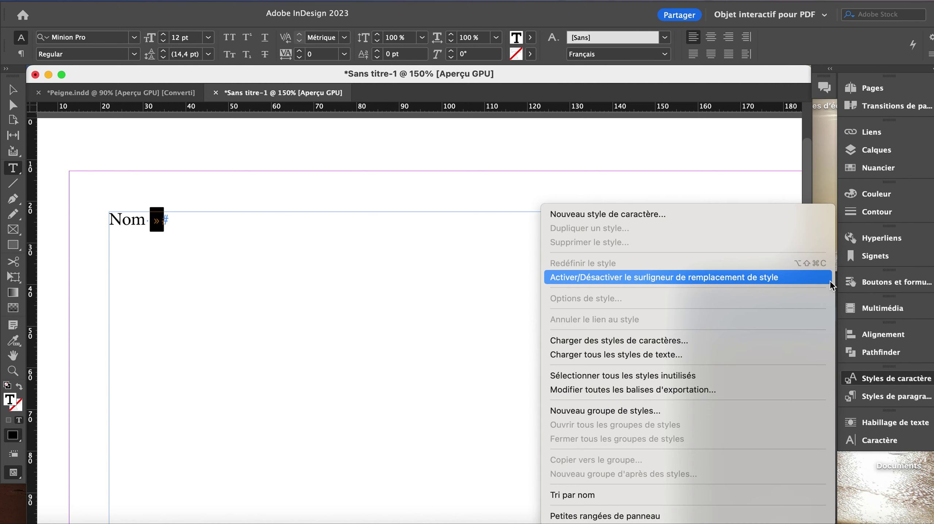
pyautogui.click(585, 216)
pyautogui.write('P')
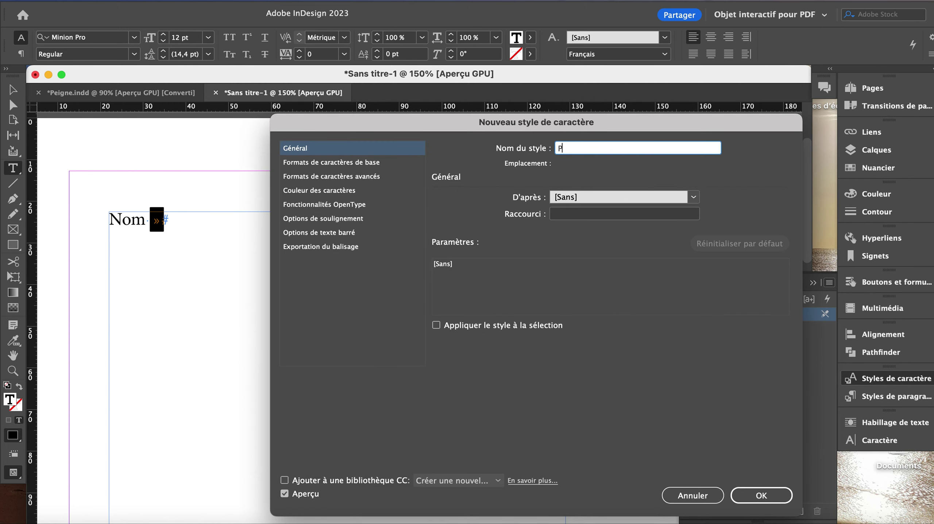
pyautogui.write('eignes')
pyautogui.click(456, 327)
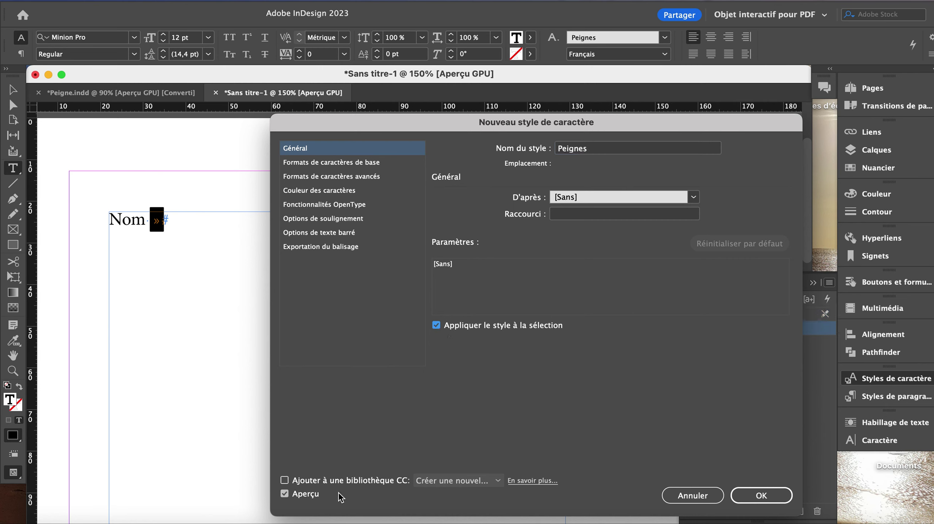
# Enable underlining in the Peignes character style with a weight of 0,5 pt.
pyautogui.click(312, 219)
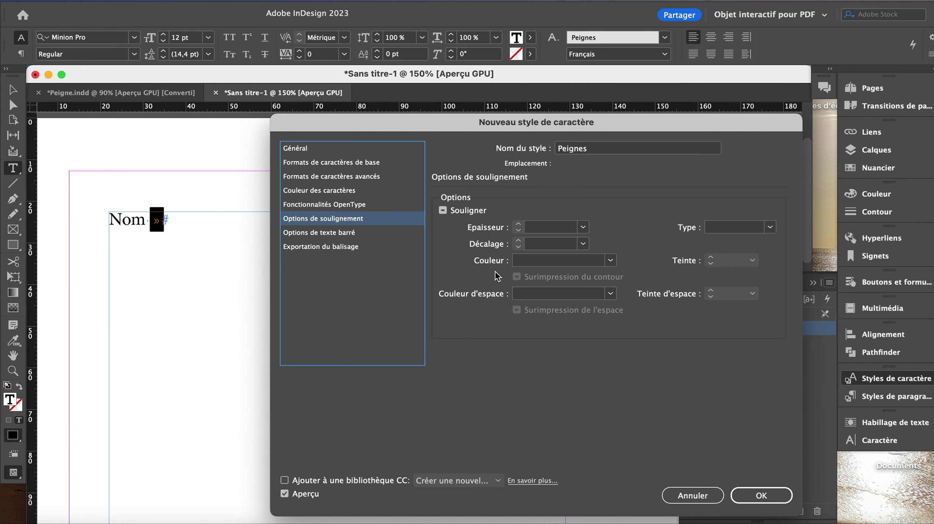
pyautogui.click(443, 211)
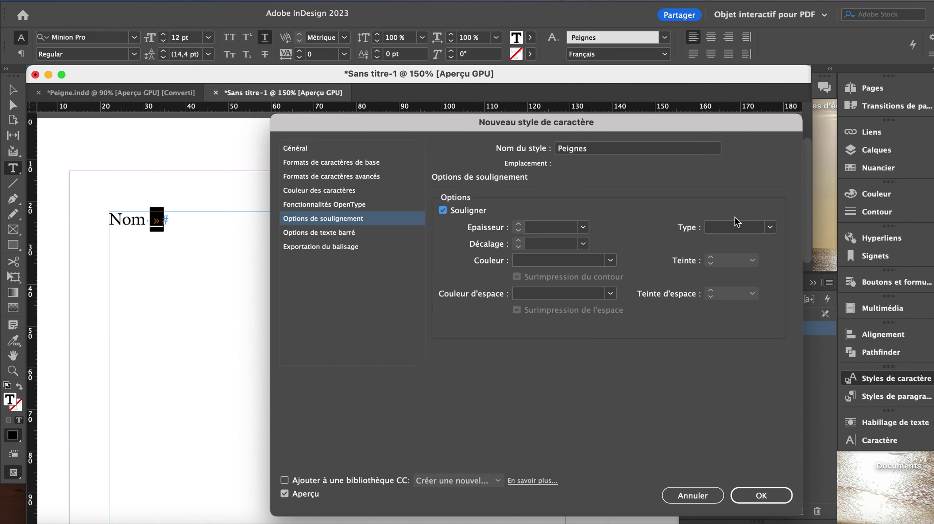
pyautogui.click(547, 227)
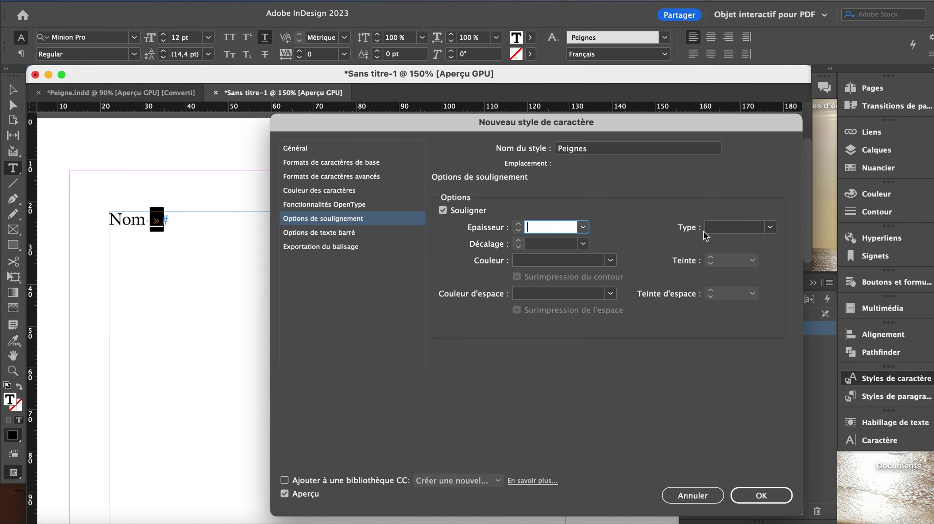
pyautogui.press('Tab')
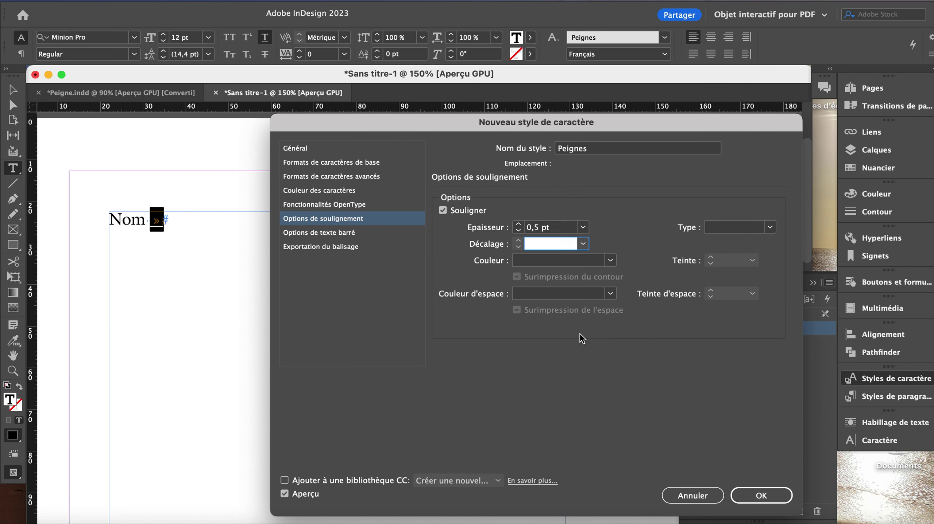
# Enable strikethrough in the character style and use the custom Peignes stroke as its type.
pyautogui.click(312, 235)
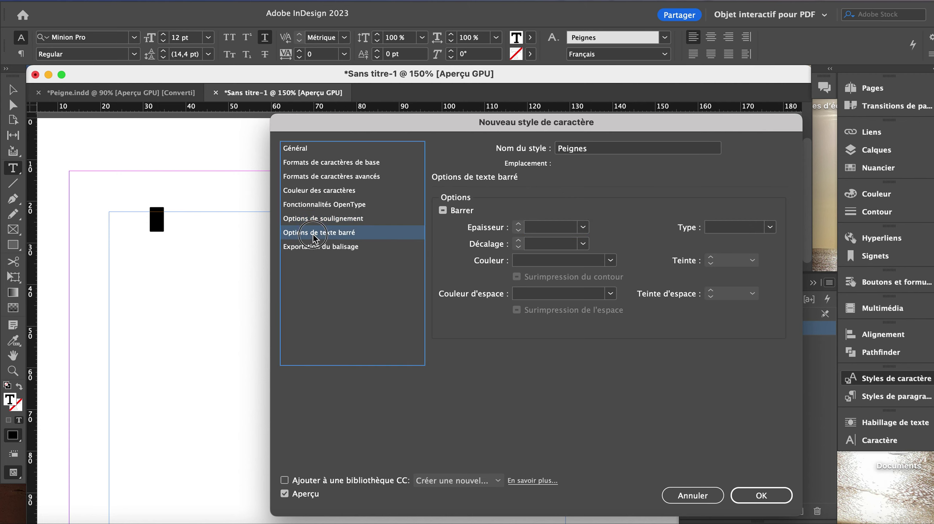
pyautogui.click(443, 211)
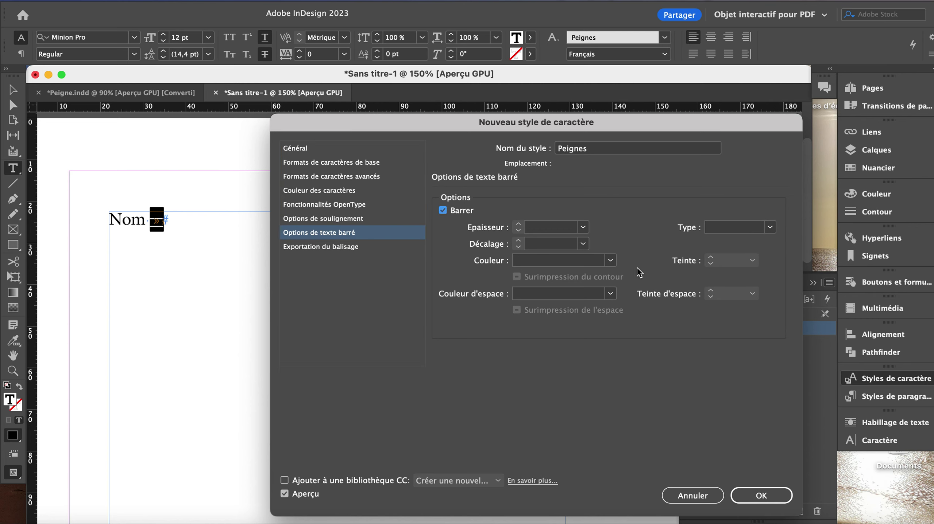
pyautogui.click(769, 227)
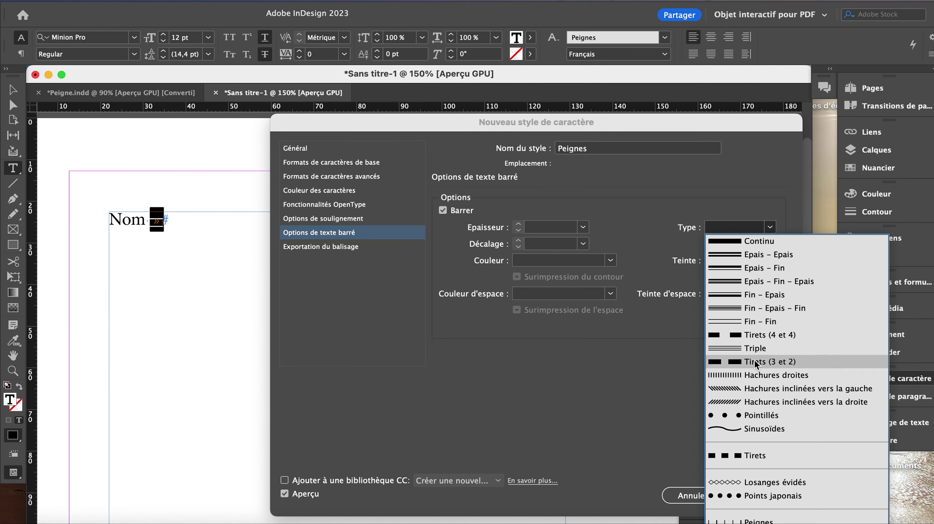
pyautogui.click(758, 521)
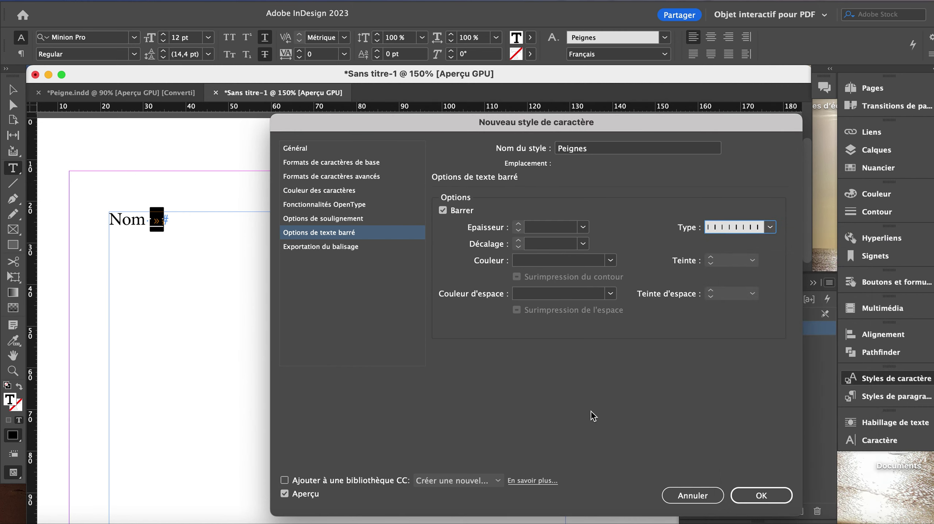
# Set the strikethrough weight of the Peignes character style to 8 pt.
pyautogui.click(546, 227)
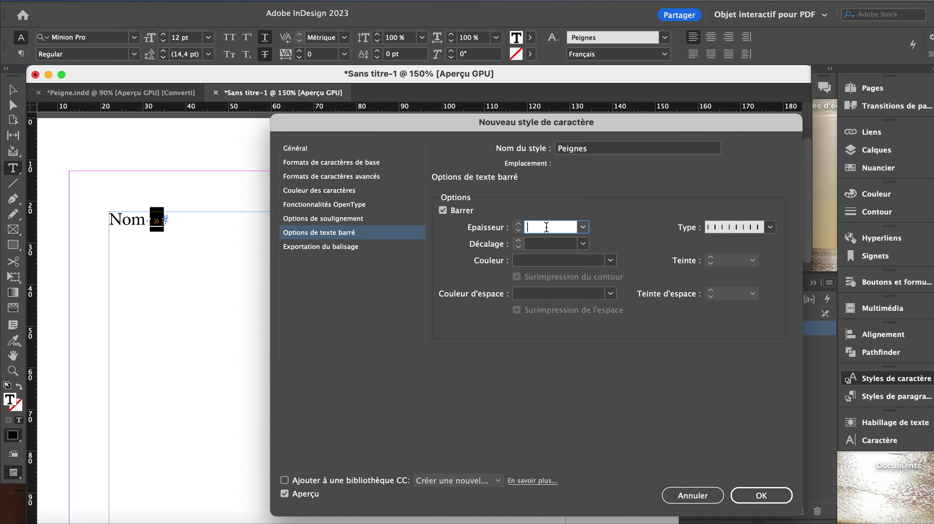
pyautogui.write('1')
pyautogui.press('Tab')
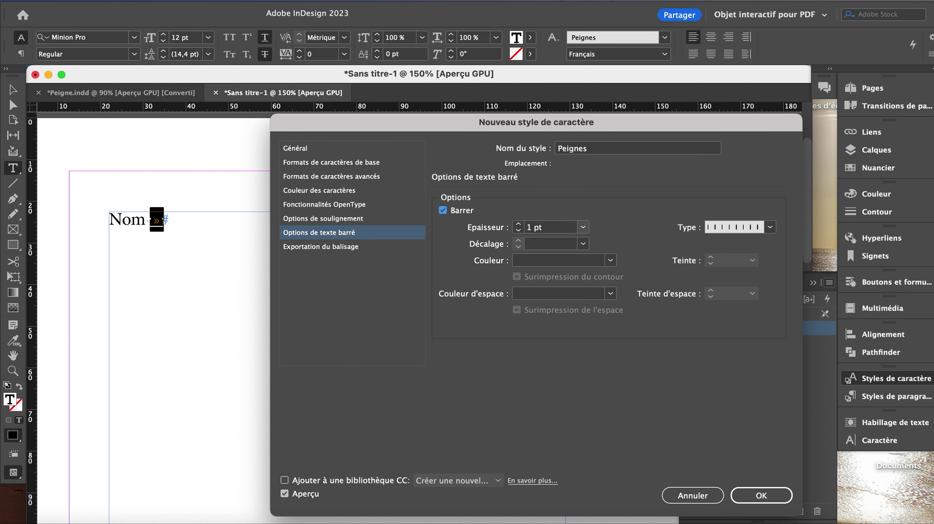
pyautogui.click(554, 228)
pyautogui.press('Up')
pyautogui.press('Up')
pyautogui.press('Up')
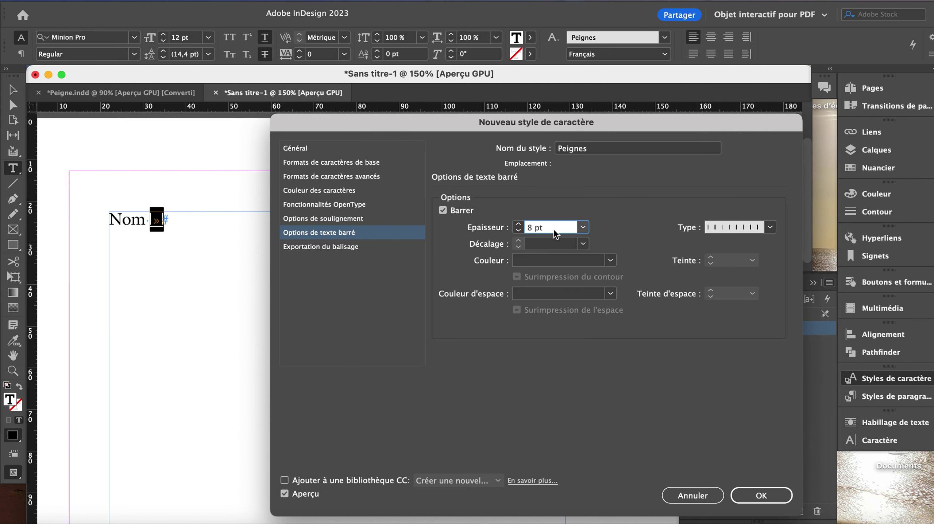
# Try strikethrough offsets of 1 pt, 0,5 pt and -1 pt in the Peignes character style.
pyautogui.click(532, 245)
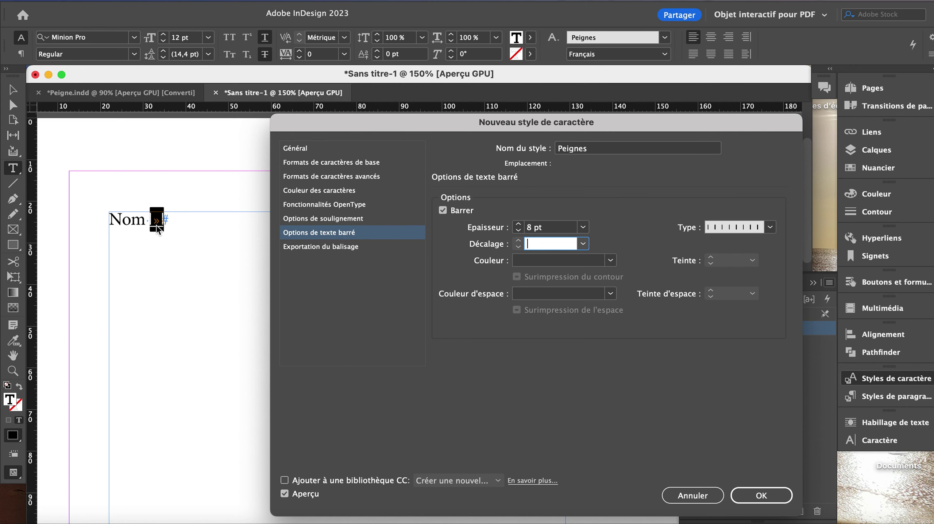
pyautogui.write('1')
pyautogui.press('Tab')
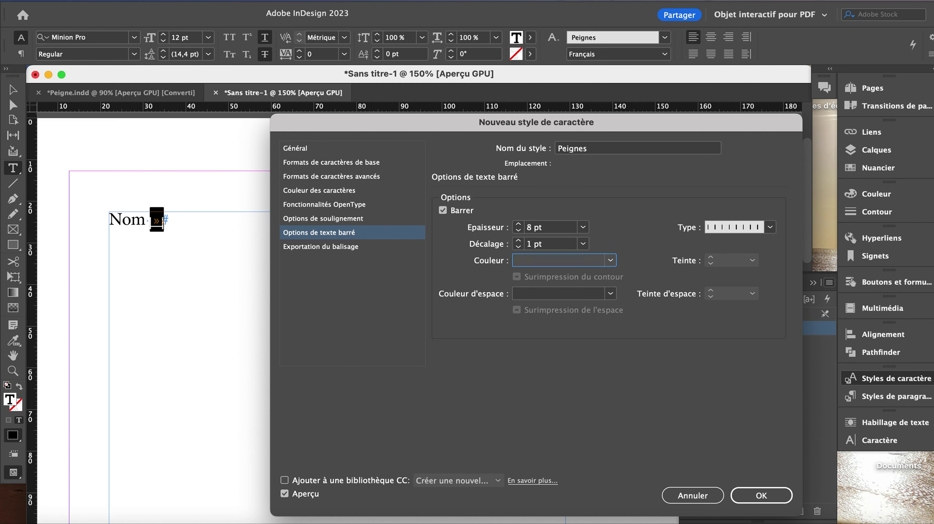
pyautogui.click(555, 244)
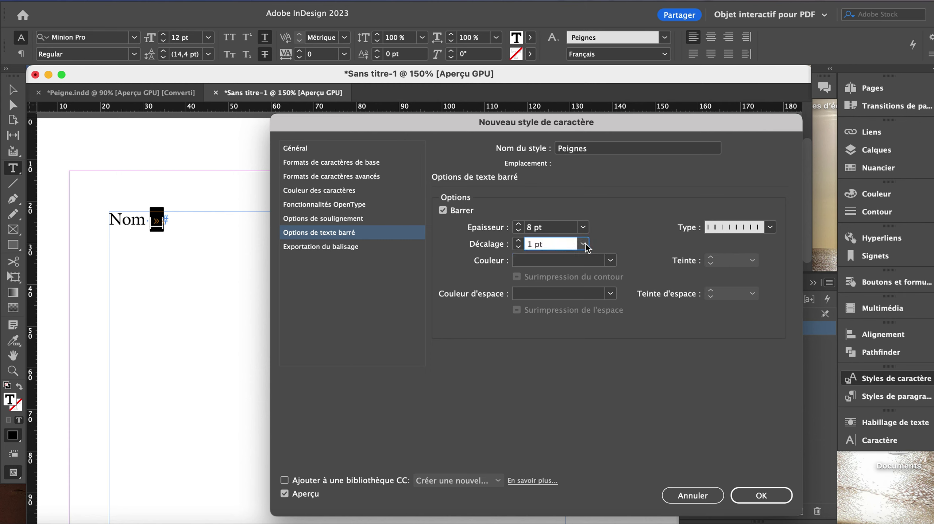
pyautogui.click(583, 244)
pyautogui.click(550, 255)
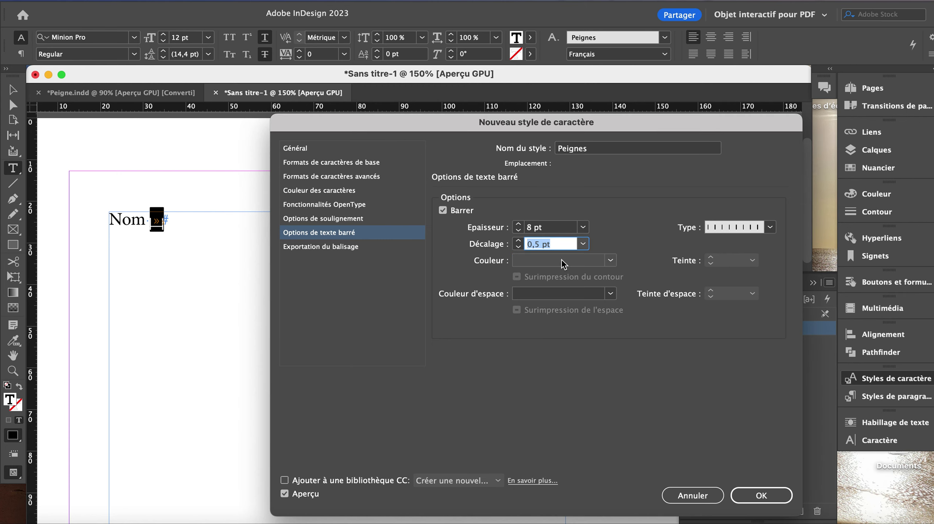
pyautogui.click(583, 245)
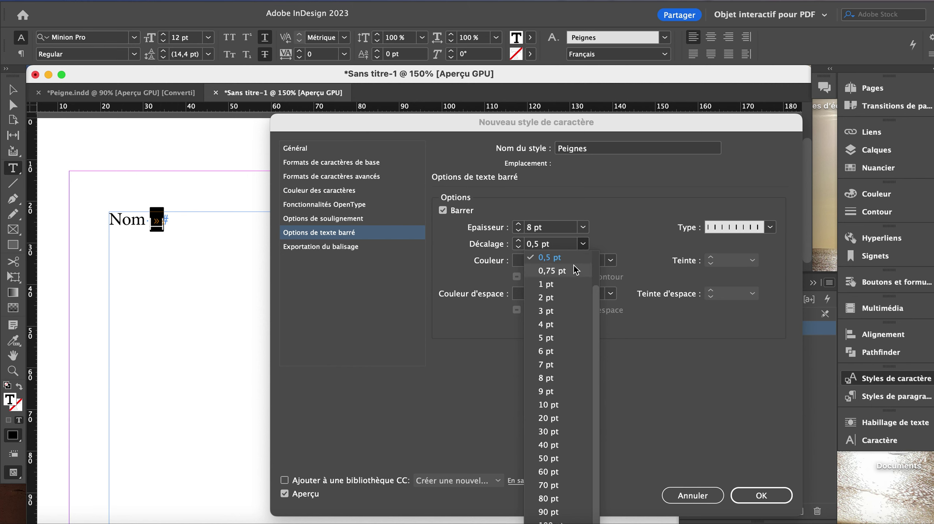
pyautogui.click(563, 286)
pyautogui.click(583, 244)
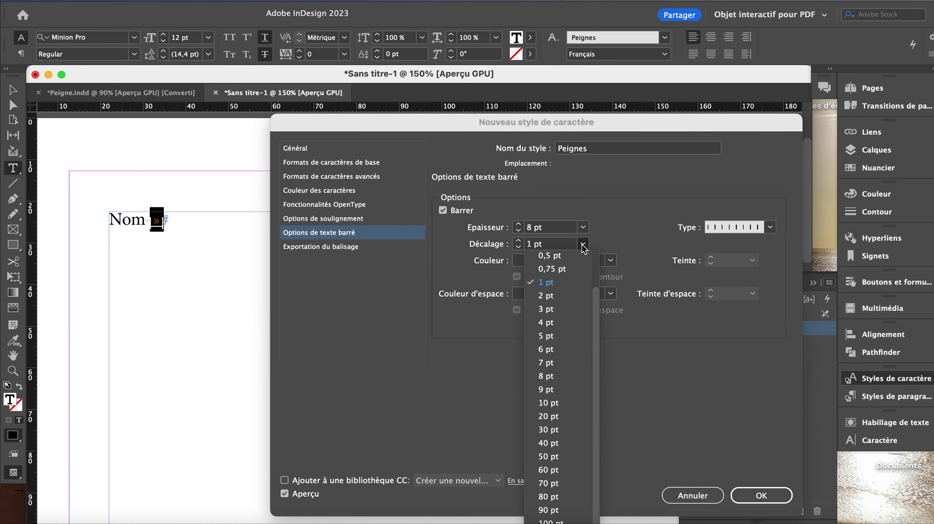
pyautogui.scroll(2, 549, 298)
pyautogui.click(557, 272)
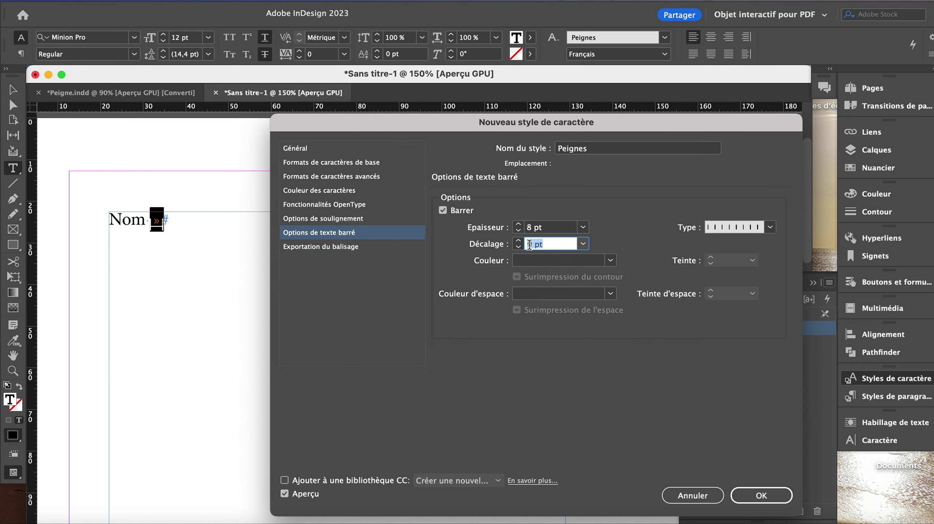
pyautogui.write('-1')
pyautogui.press('Tab')
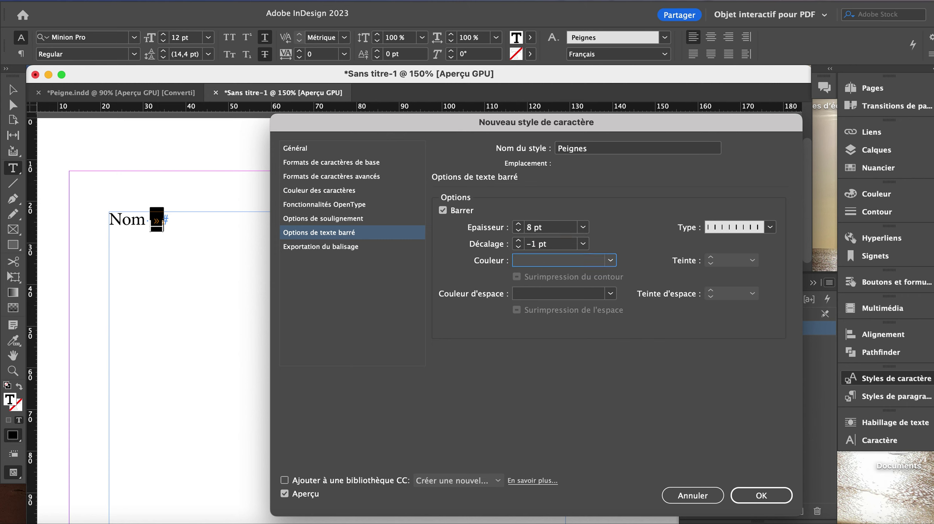
# Set the strikethrough offset of the Peignes character style to 3 pt and confirm the style.
pyautogui.click(555, 244)
pyautogui.press('Up')
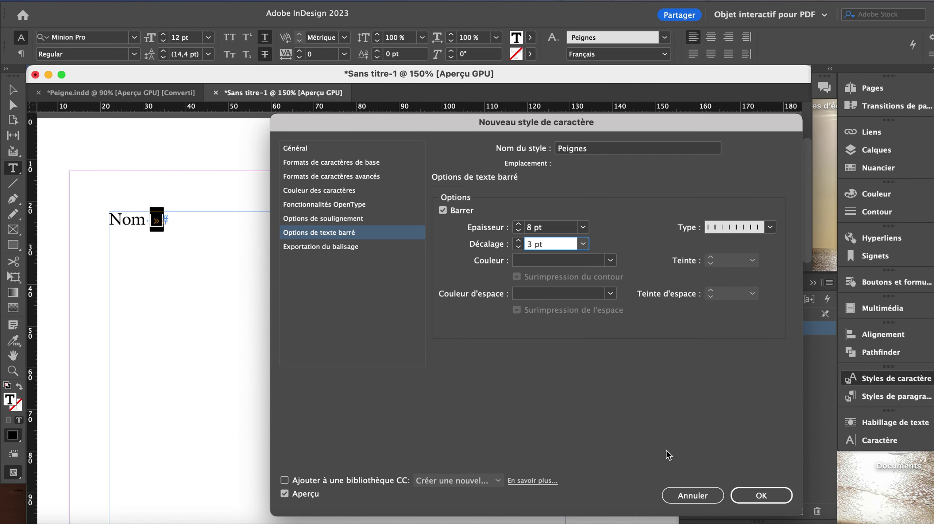
pyautogui.click(763, 496)
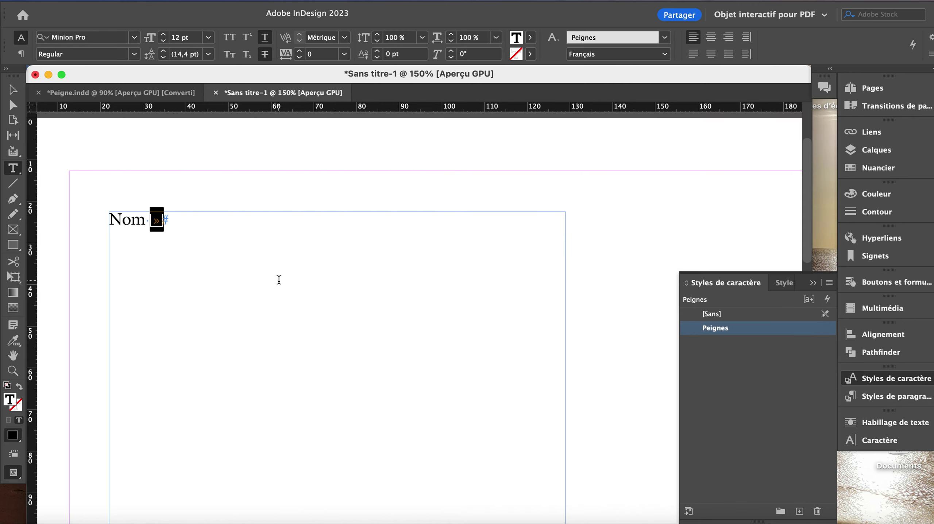
# Replace the tab after "Nom" with a right indent tab so the comb fills the line.
pyautogui.click(169, 222)
pyautogui.hotkey('shift', 'Left')
pyautogui.hotkey('shift', 'Tab')
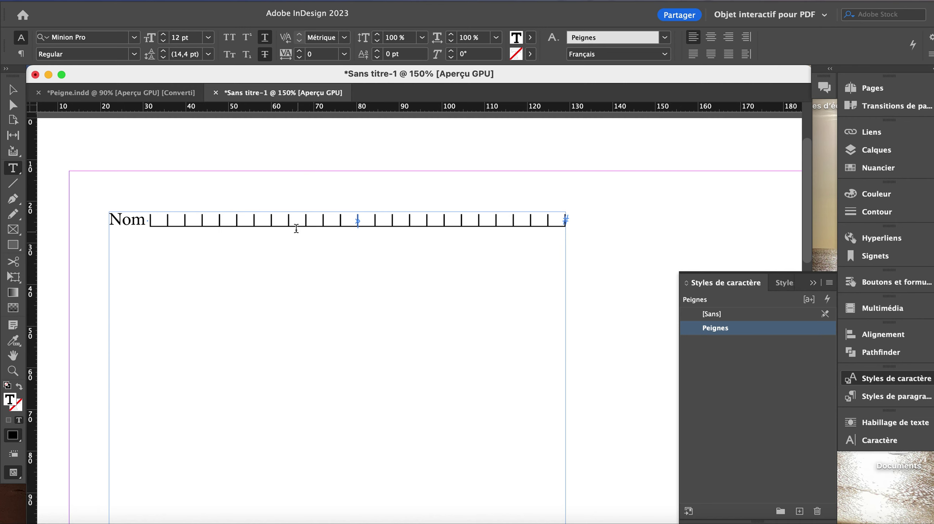
# Look up the right indent tab (Tabulation de retrait à droite) among the other special characters.
pyautogui.moveTo(157, 222); pyautogui.dragTo(445, 217)
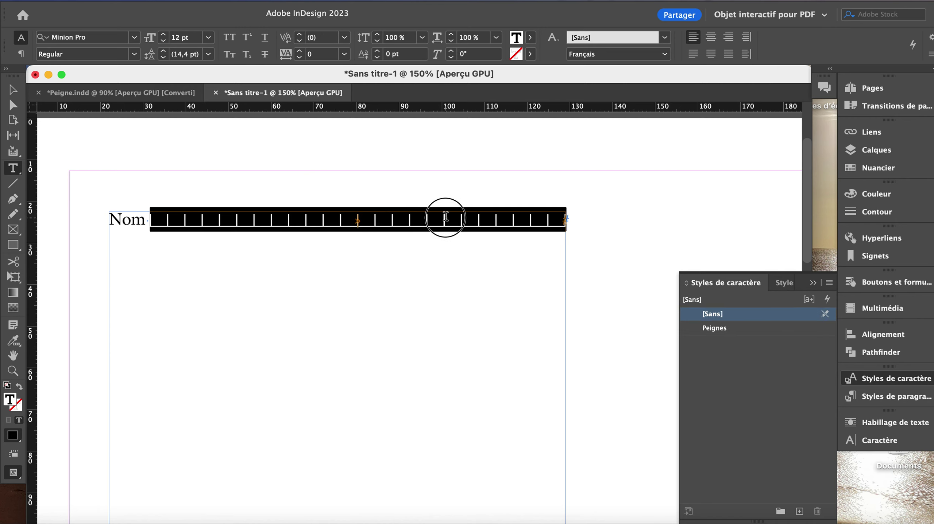
pyautogui.press('super+1')
pyautogui.click(209, 1)
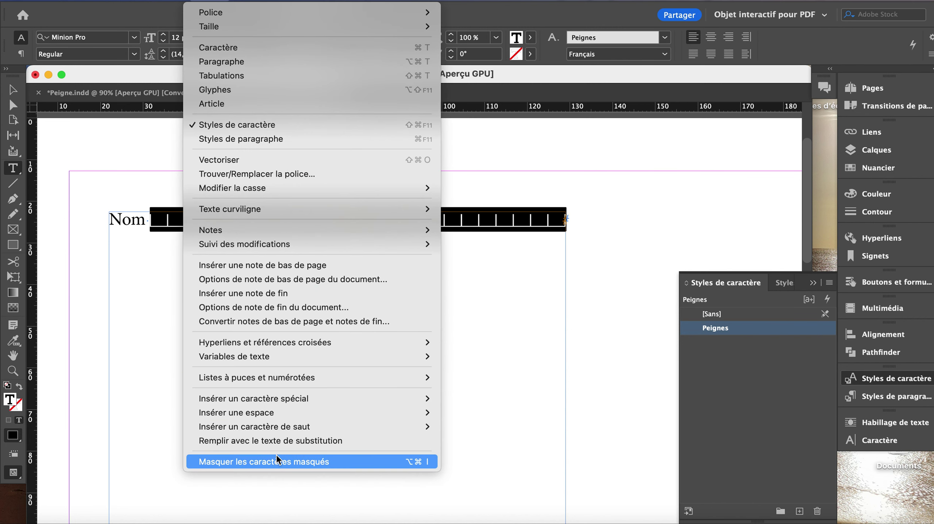
pyautogui.moveTo(277, 399)
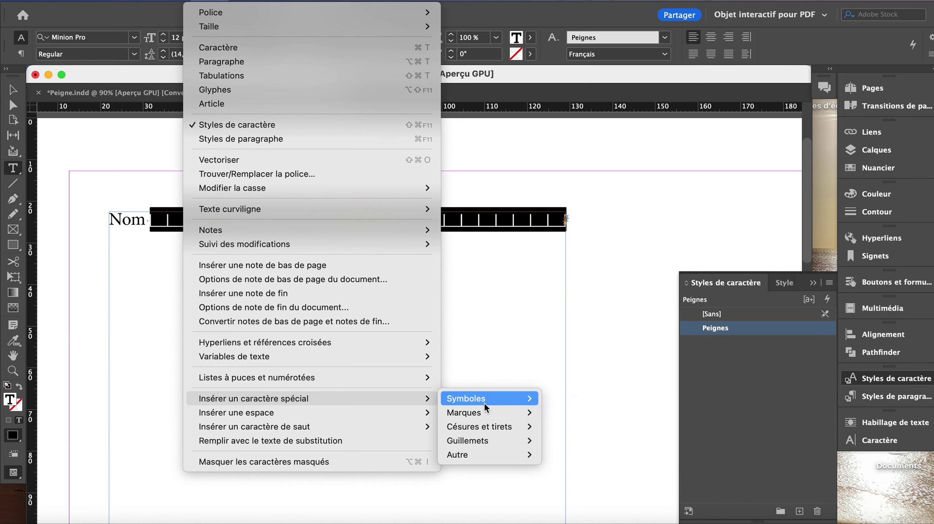
pyautogui.moveTo(484, 403)
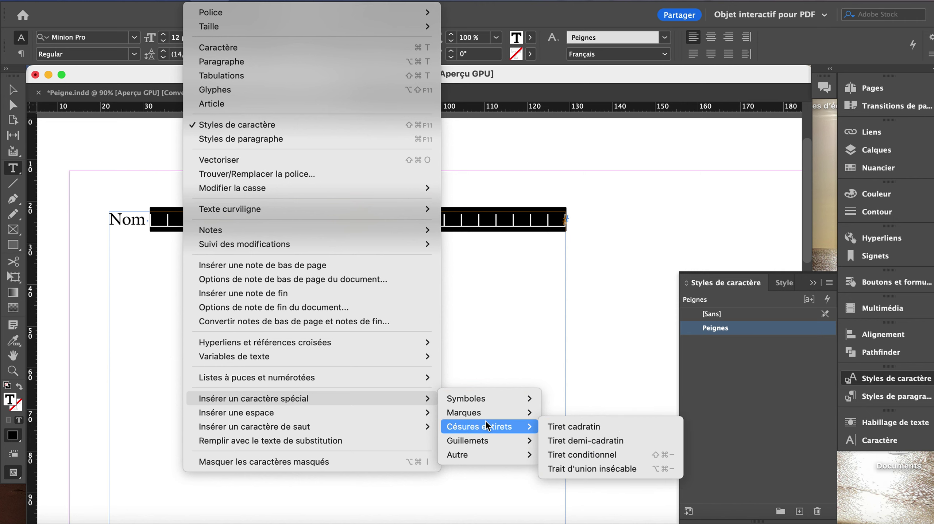
pyautogui.moveTo(486, 455)
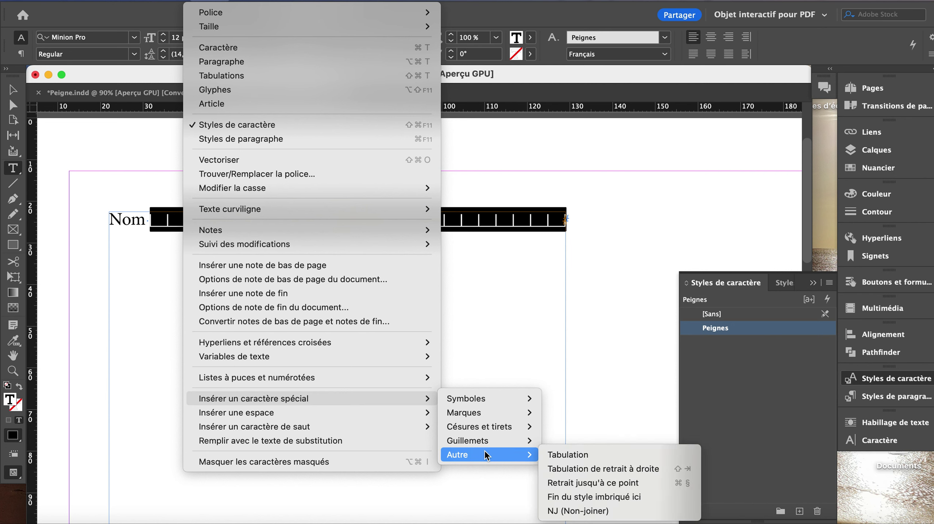
pyautogui.click(587, 470)
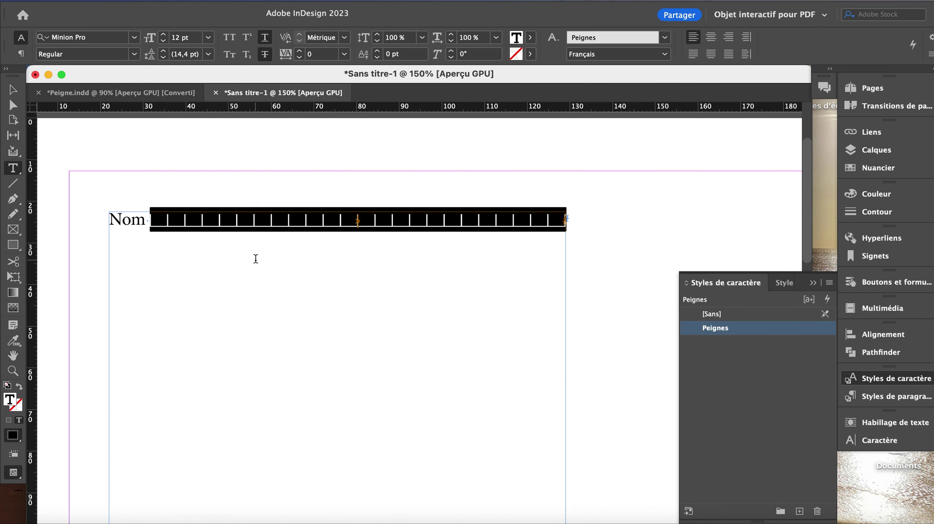
# Widen the text frame to about 116,4 mm and compare it with the comb fields in Peigne.indd.
pyautogui.click(12, 90)
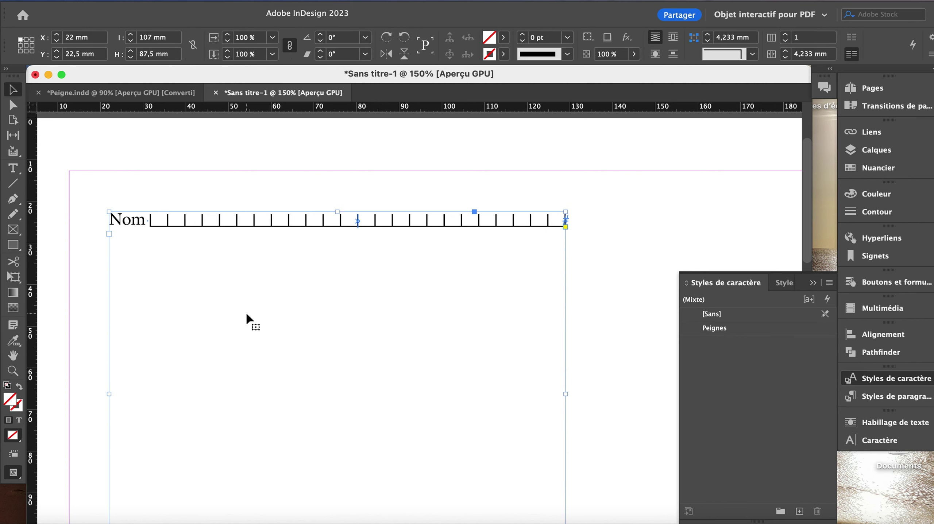
pyautogui.moveTo(566, 395); pyautogui.dragTo(606, 395)
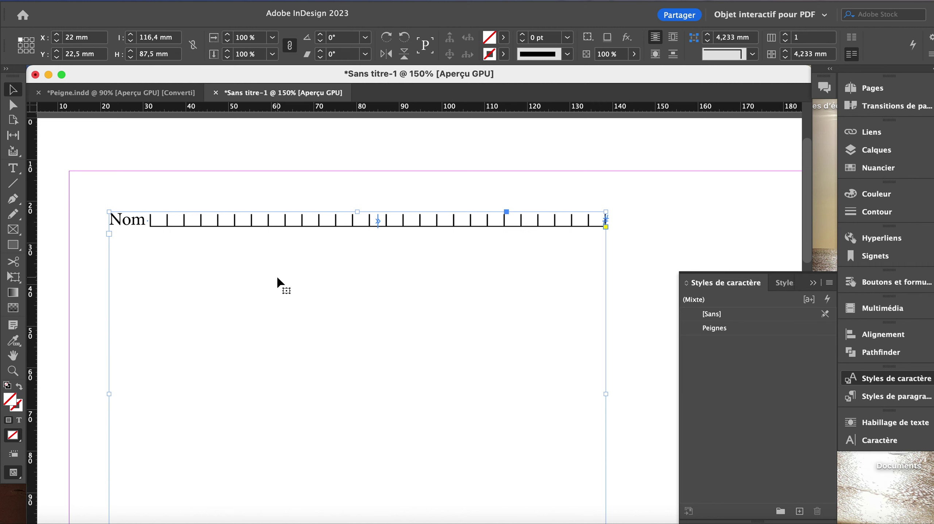
pyautogui.click(121, 93)
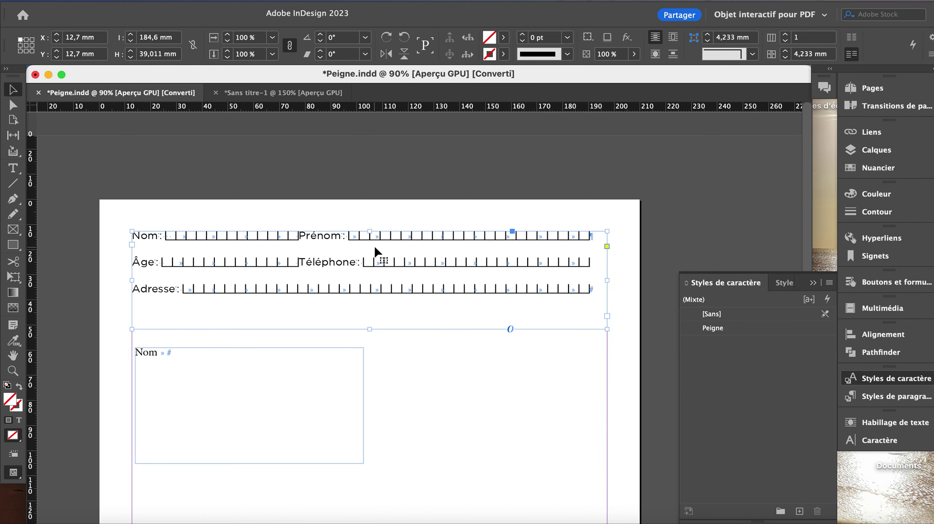
pyautogui.click(241, 94)
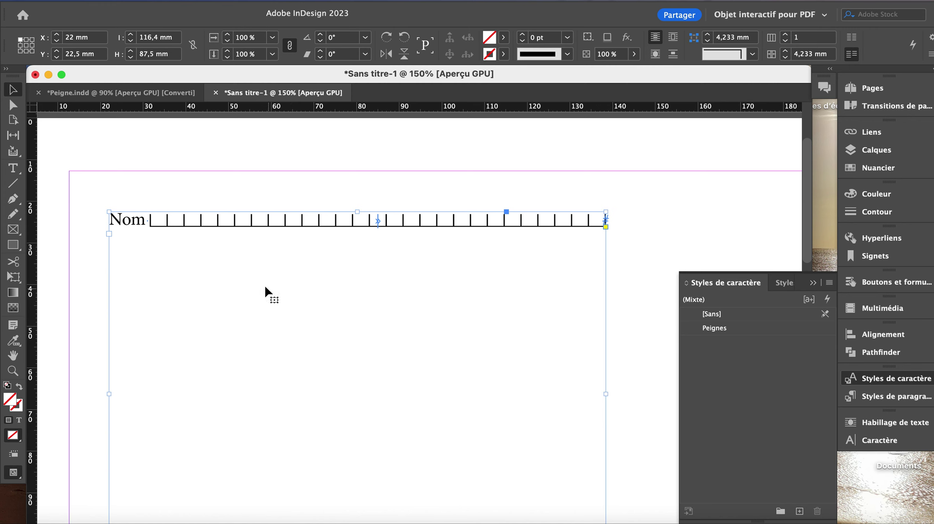
# Duplicate the "Nom" line with its comb onto a new paragraph below it.
pyautogui.doubleClick(185, 276)
pyautogui.press('Return')
pyautogui.press('super+a')
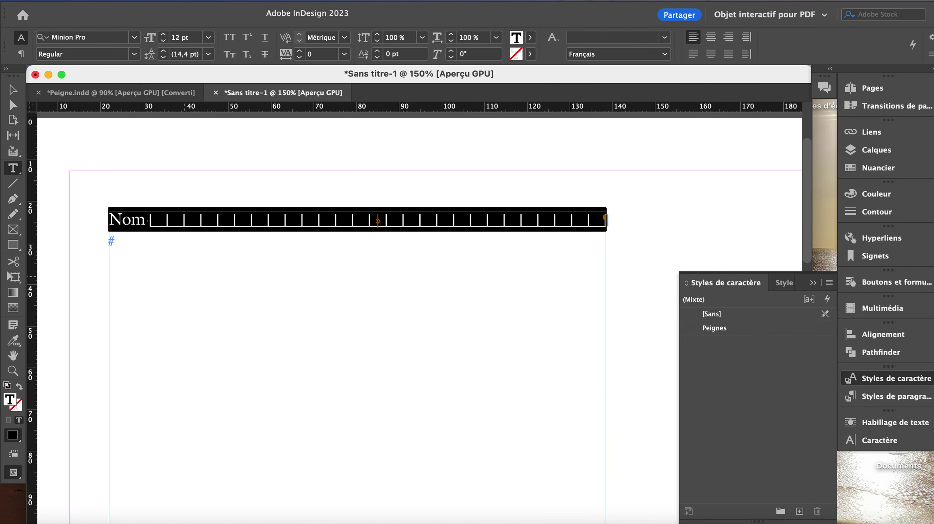
pyautogui.press('super+c')
pyautogui.press('Right')
pyautogui.press('super+v')
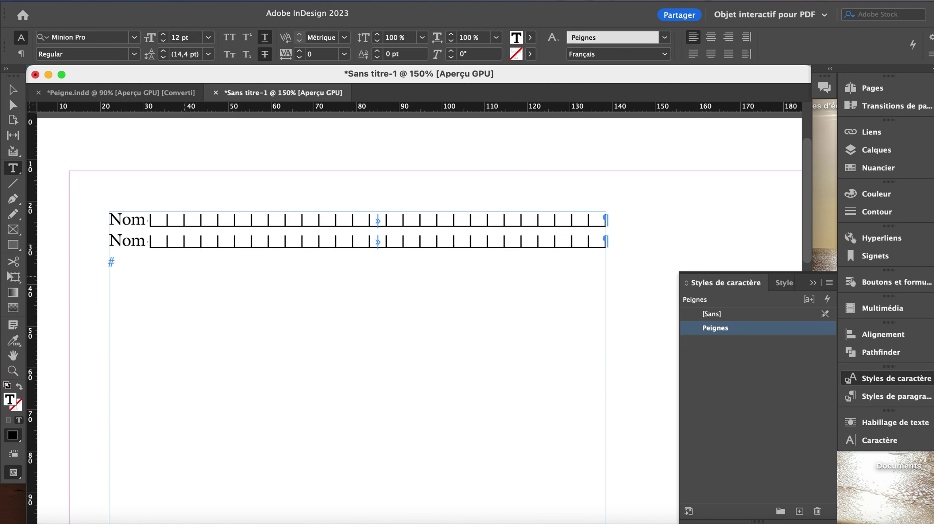
# Insert "Prénom" before "Nom" on the second line and set it to the [Sans] character style.
pyautogui.click(111, 241)
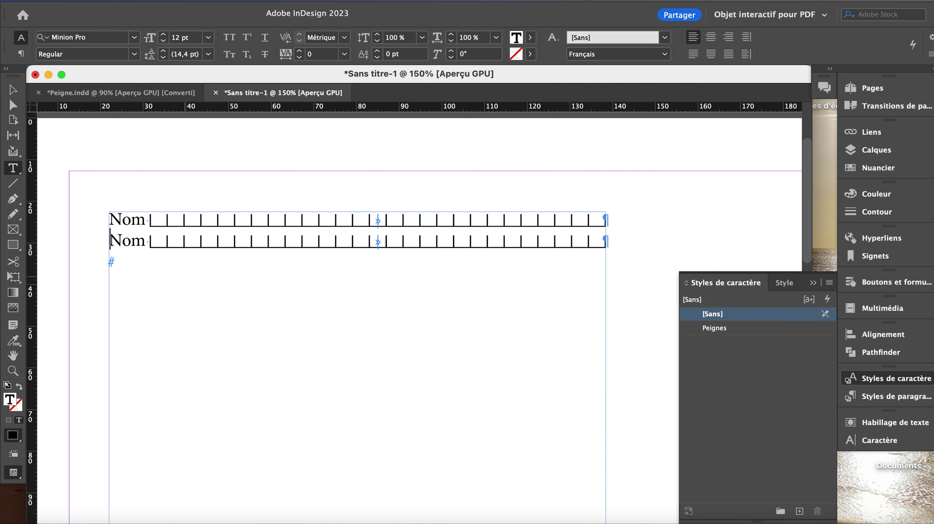
pyautogui.write('Prénom')
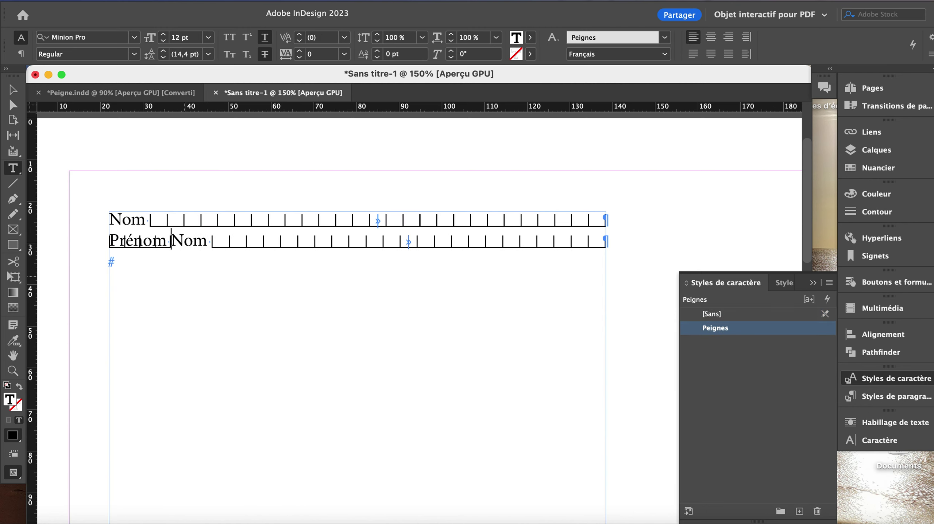
pyautogui.moveTo(172, 244); pyautogui.dragTo(108, 242)
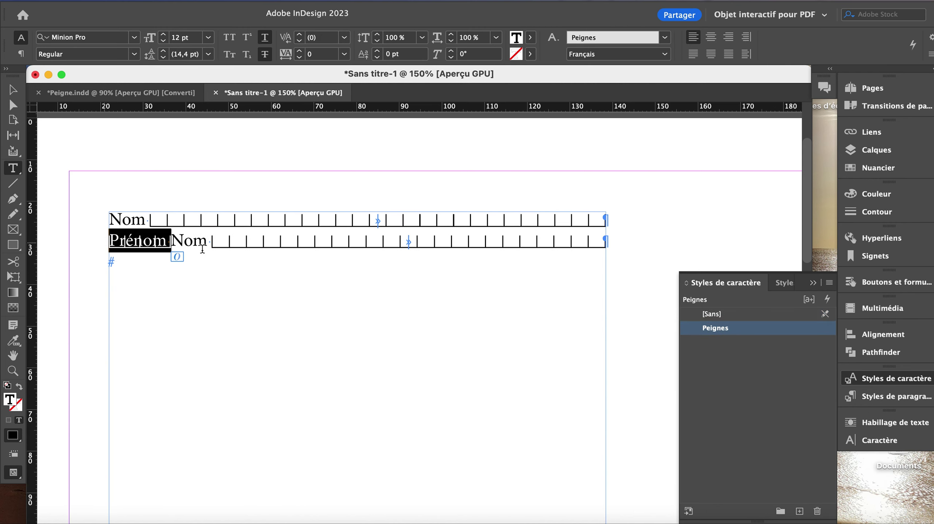
pyautogui.click(740, 315)
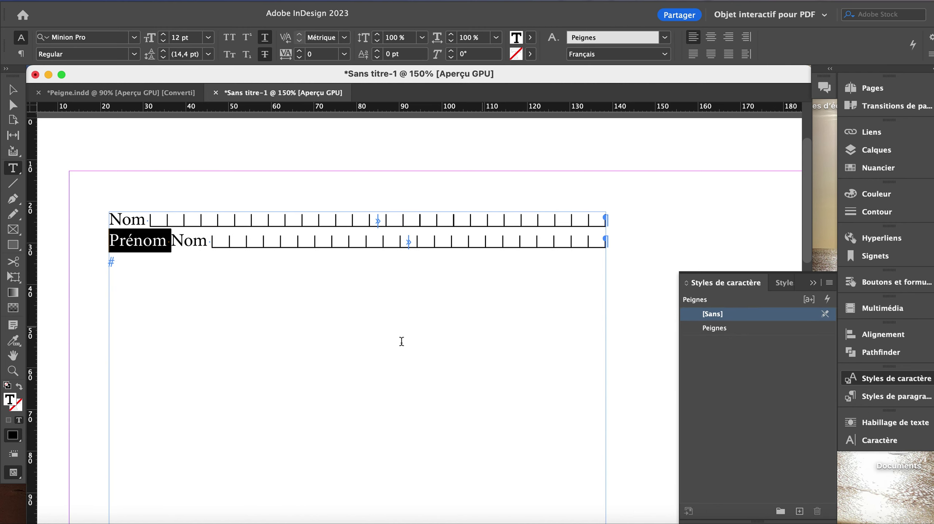
# Insert the filler text "dffddfdfdffdfd" between "Prénom" and "Nom" on the second line.
pyautogui.click(185, 241)
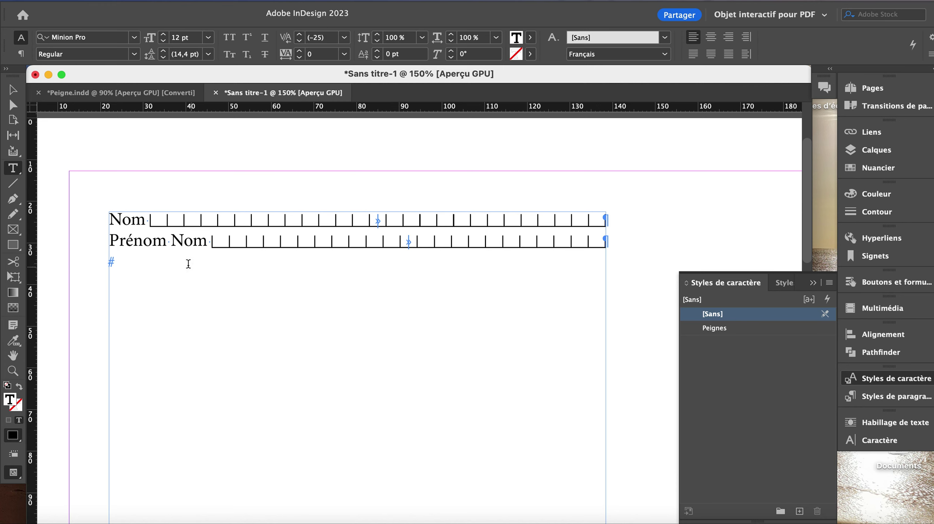
pyautogui.write('dffddfdfdffdfd')
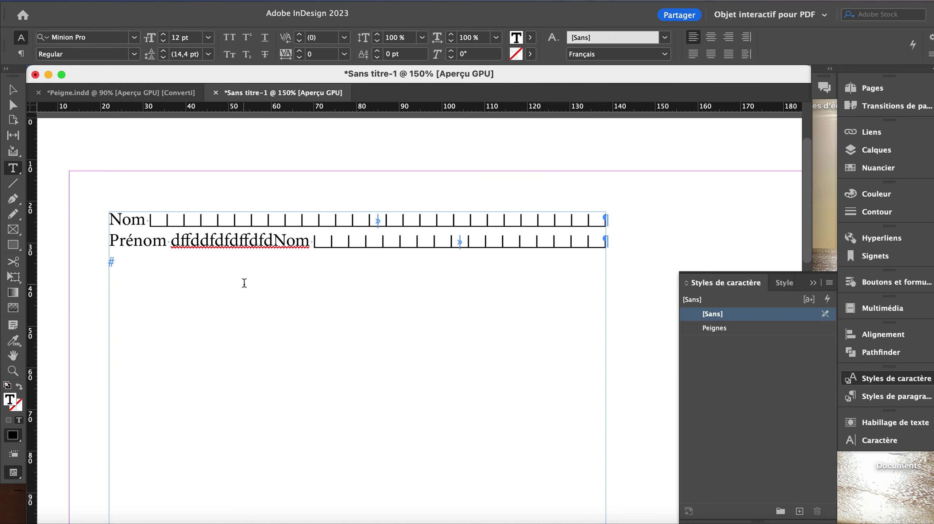
pyautogui.click(144, 265)
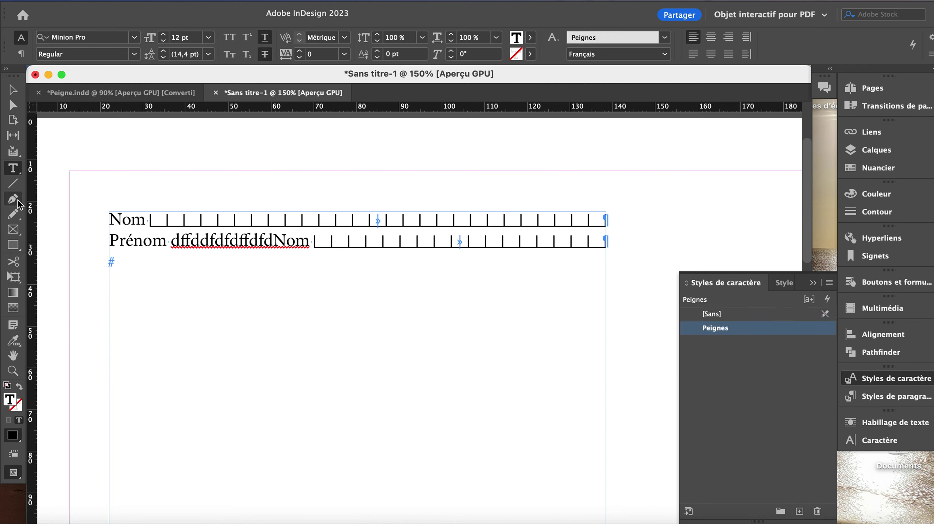
# Draw a horizontal base line above the Nom comb with the Pen tool and a vertical tick about 4,8 mm high at its right end.
pyautogui.click(12, 198)
pyautogui.click(177, 191)
pyautogui.click(288, 190)
pyautogui.keyDown('super'); pyautogui.click(298, 173); pyautogui.keyUp('super')
pyautogui.click(13, 89)
pyautogui.moveTo(176, 181); pyautogui.dragTo(289, 170)
# Duplicate the vertical tick leftward at even intervals along the base line to make five ticks.
pyautogui.hotkey('alt', 'shift', 'Left')
pyautogui.hotkey('shift', 'Left')
pyautogui.hotkey('alt', 'shift', 'Left')
pyautogui.hotkey('shift', 'Left')
pyautogui.hotkey('alt', 'shift', 'Left')
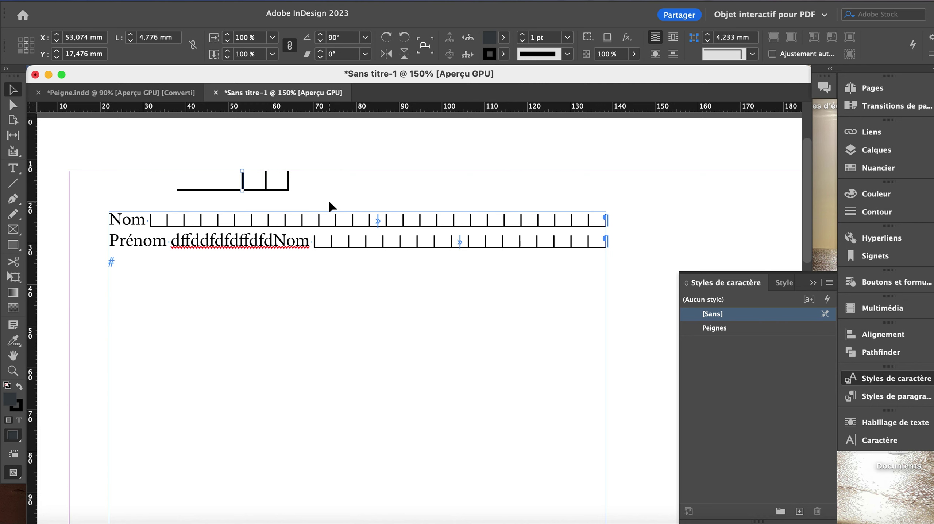
pyautogui.hotkey('shift', 'Left')
pyautogui.hotkey('alt', 'shift', 'Left')
pyautogui.hotkey('shift', 'Left')
# Shorten the base line to the leftmost tick and group all the lines into a comb about 21,4 mm wide.
pyautogui.moveTo(178, 191); pyautogui.dragTo(199, 191)
pyautogui.moveTo(163, 161); pyautogui.dragTo(328, 209)
pyautogui.press('super+g')
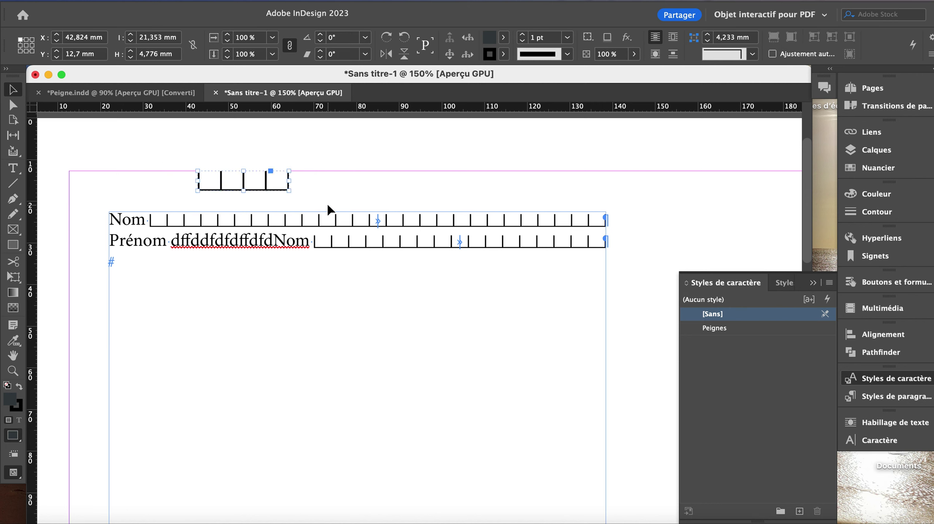
# Cut the drawn comb group and place the text cursor on the empty third line.
pyautogui.press('super+x')
pyautogui.press('t')
pyautogui.click(137, 261)
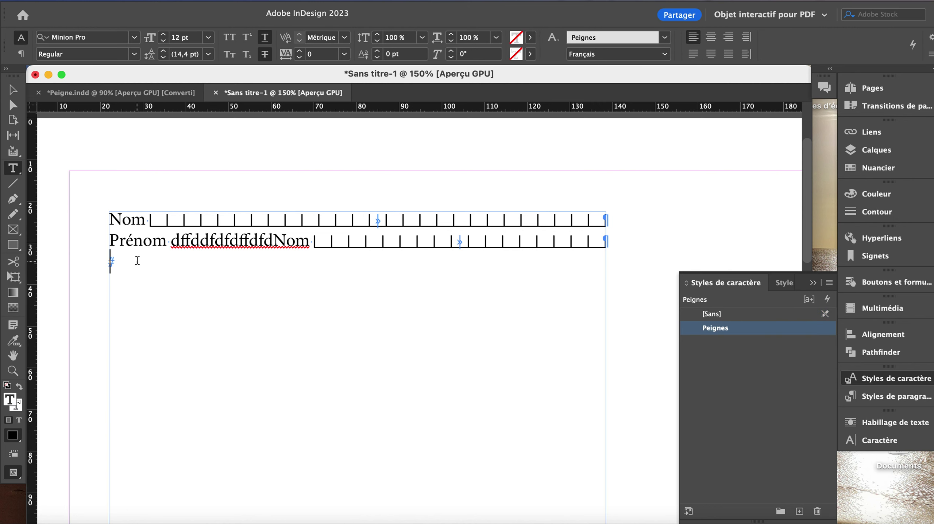
# Enter "Téléphone" on the third line and set it to the [Sans] character style.
pyautogui.write('Téléphone')
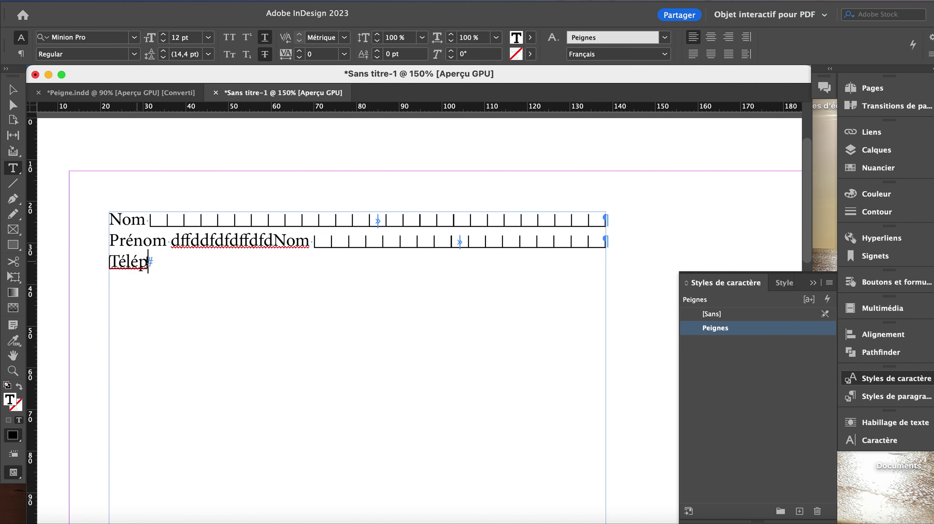
pyautogui.doubleClick(140, 267)
pyautogui.click(751, 315)
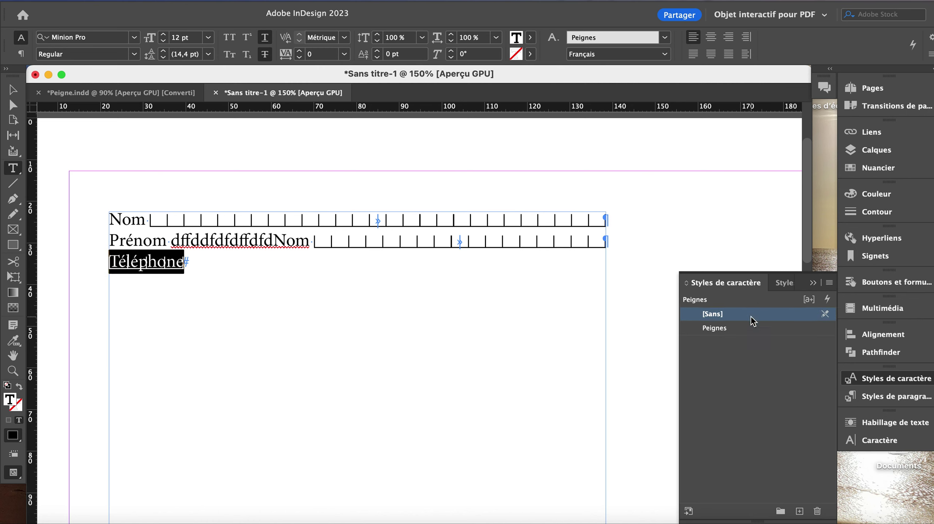
# Paste the cut comb inline after "Téléphone" and insert a right indent tab between them to align the comb with the frame's right edge.
pyautogui.click(237, 265)
pyautogui.press('Escape')
pyautogui.doubleClick(237, 265)
pyautogui.press('Tab')
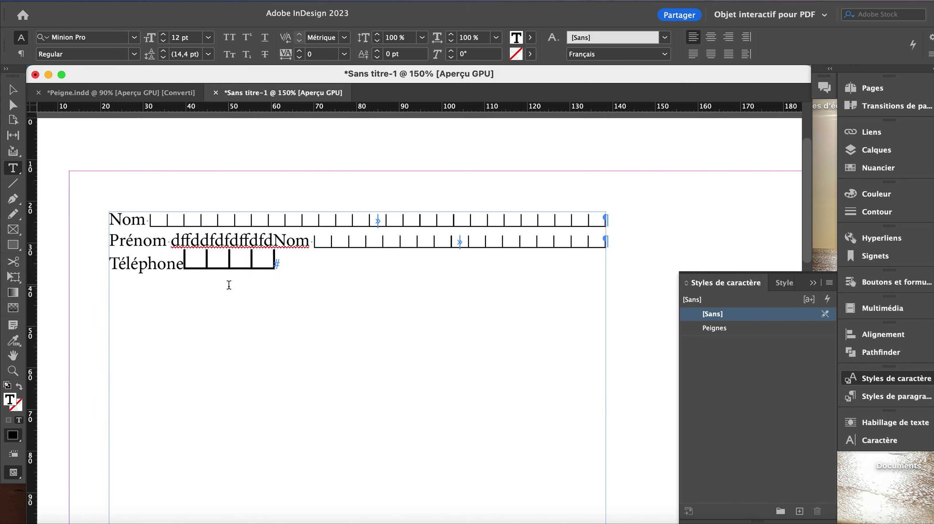
pyautogui.click(179, 263)
pyautogui.press('Tab')
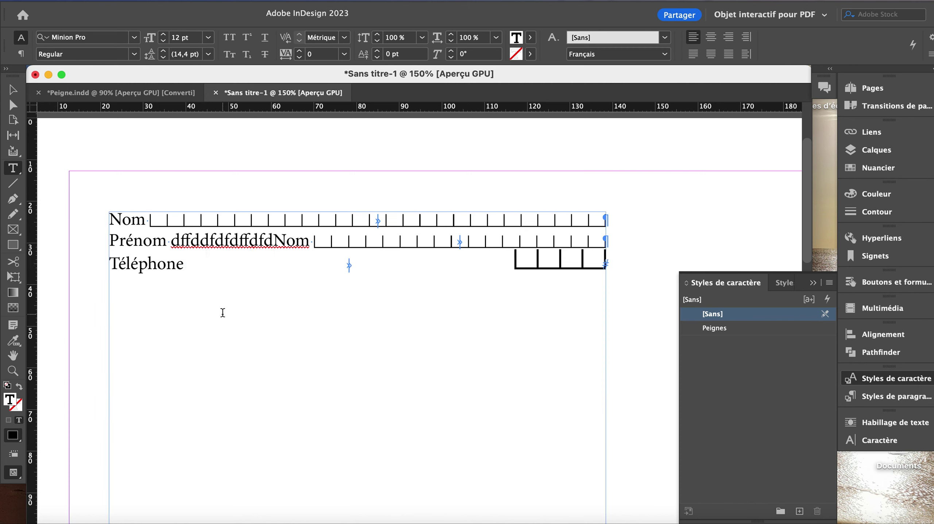
pyautogui.click(13, 90)
pyautogui.click(519, 270)
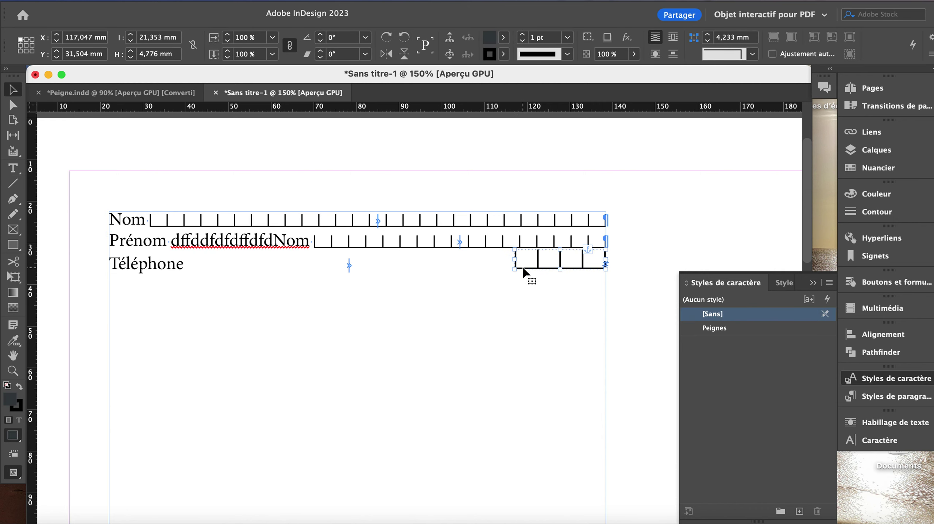
pyautogui.click(537, 263)
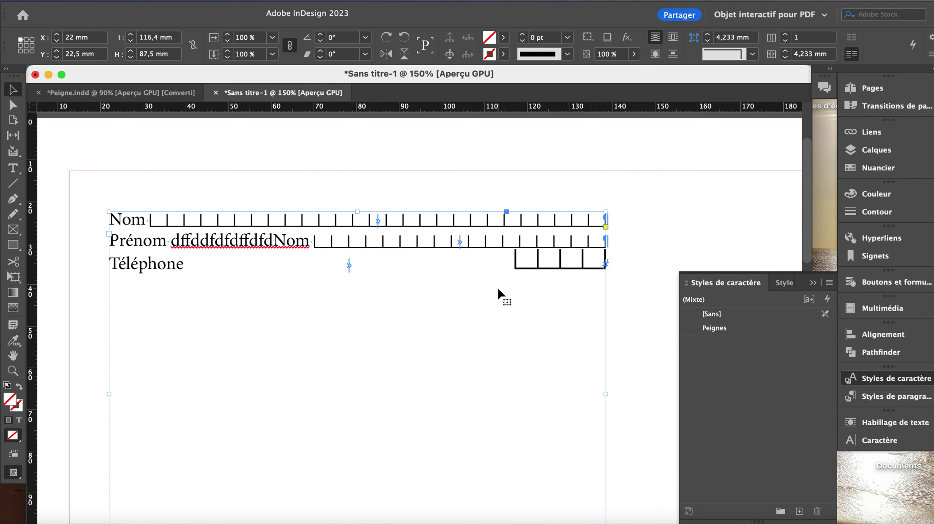
pyautogui.click(105, 198)
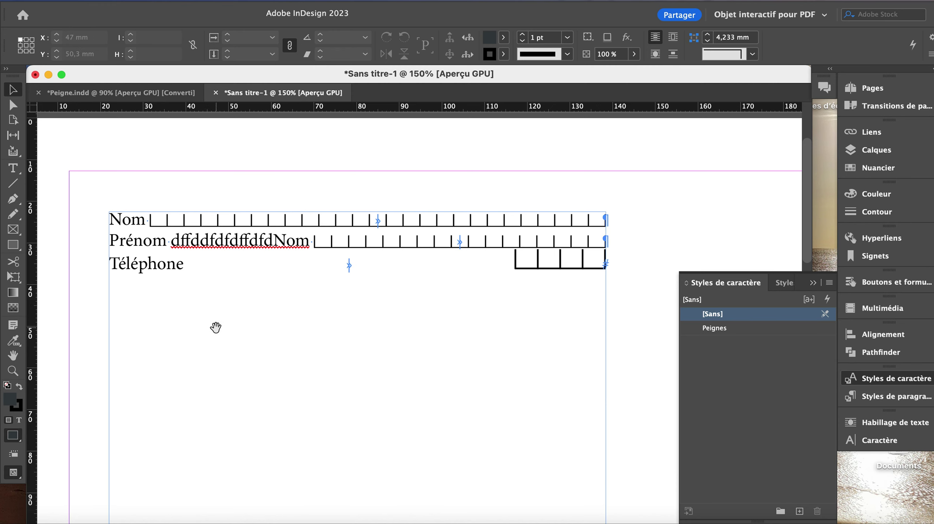
pyautogui.moveTo(269, 339); pyautogui.dragTo(266, 331)
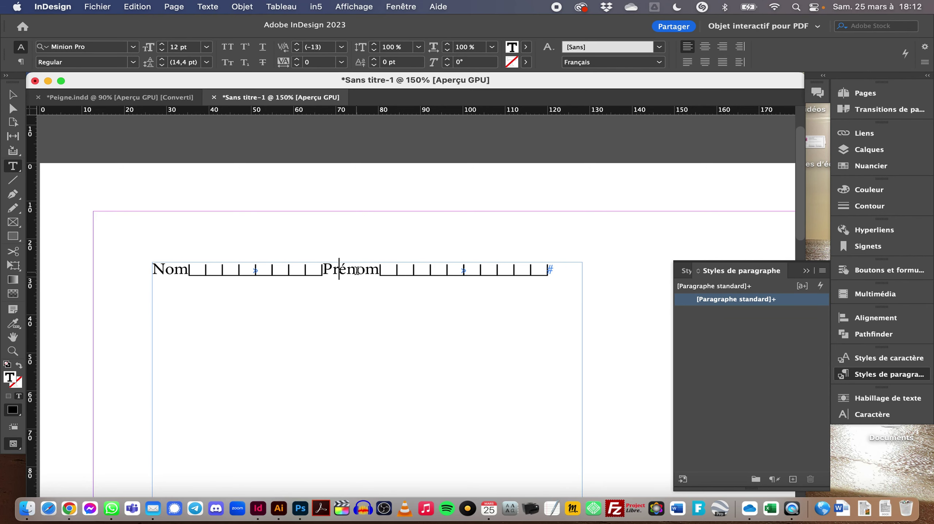
# Start a new paragraph style from the "Nom" and "Prénom" line and name it "Texte peignes".
pyautogui.click(822, 270)
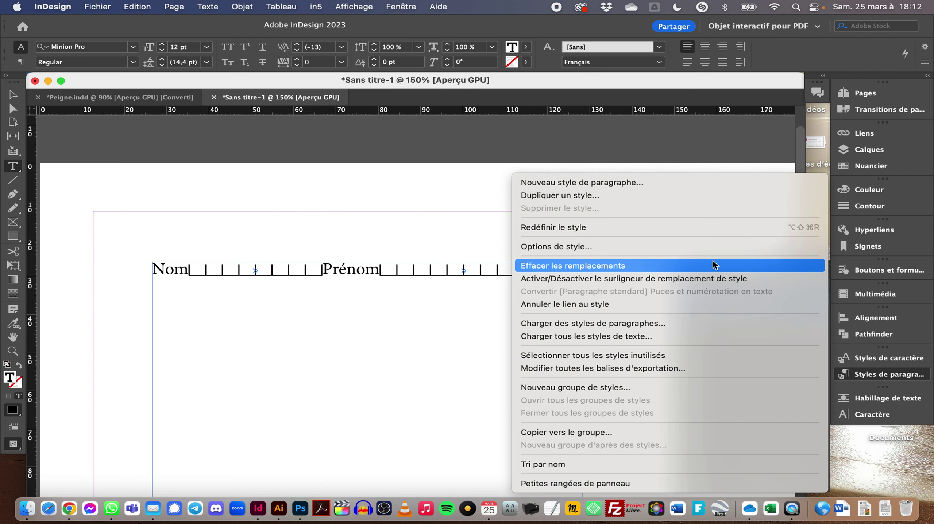
pyautogui.click(644, 182)
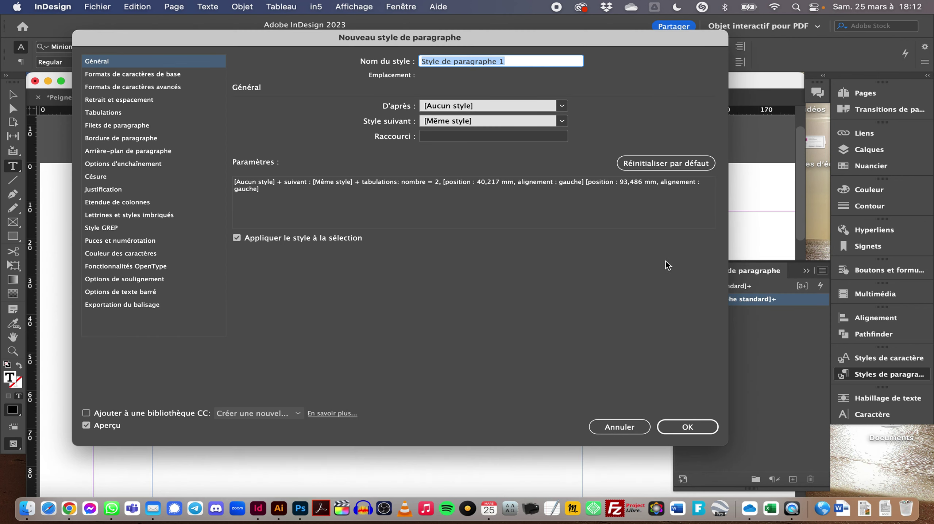
pyautogui.write('Texte peignes')
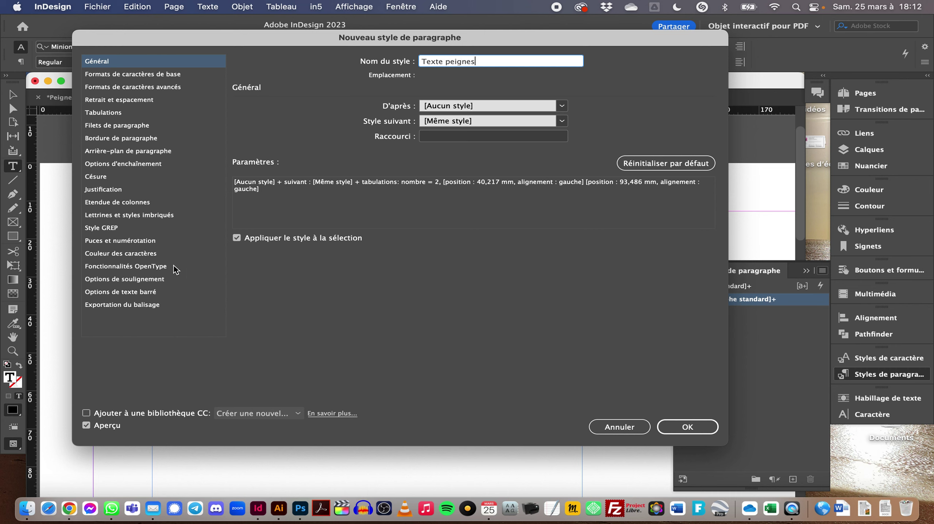
# Add a GREP style that applies the Peignes character style to tab characters (\t), and save the paragraph style.
pyautogui.click(118, 232)
pyautogui.moveTo(267, 40); pyautogui.dragTo(356, 104)
pyautogui.click(359, 337)
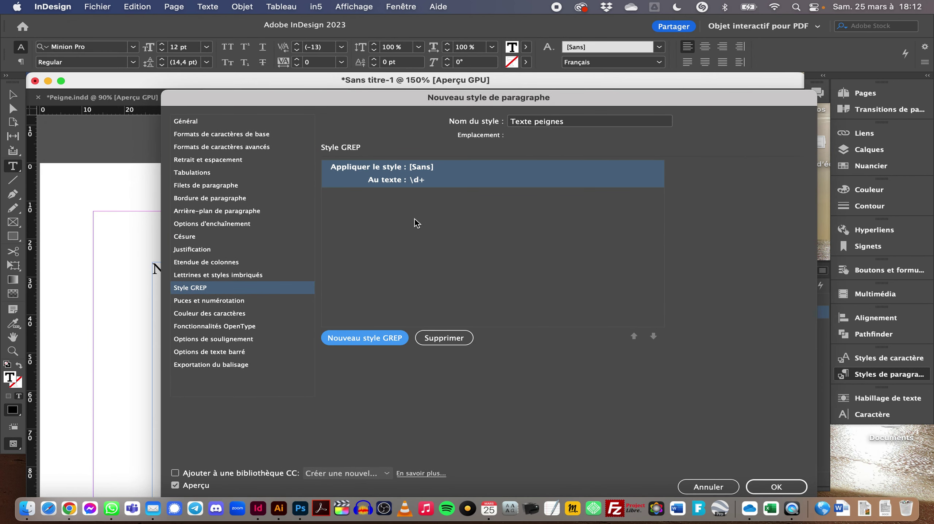
pyautogui.click(432, 187)
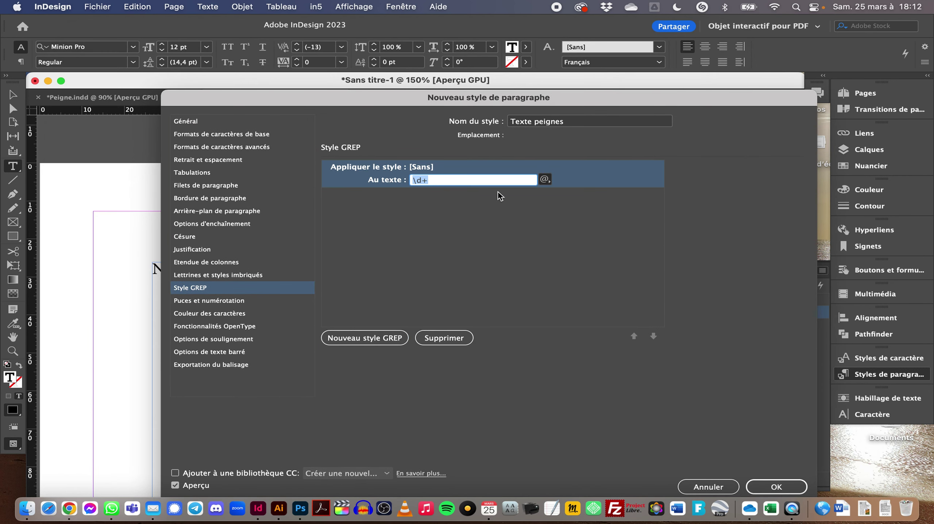
pyautogui.click(544, 180)
pyautogui.click(582, 186)
pyautogui.click(471, 171)
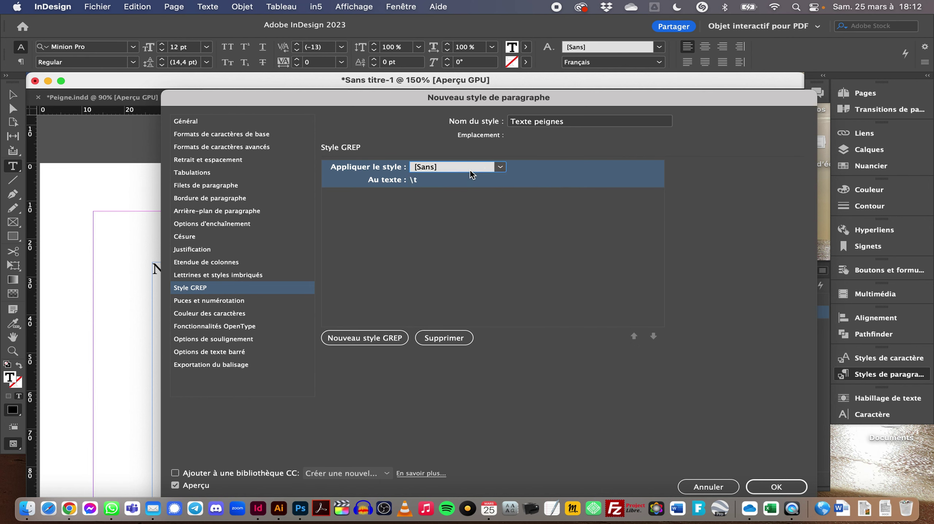
pyautogui.click(501, 168)
pyautogui.click(490, 193)
pyautogui.click(773, 496)
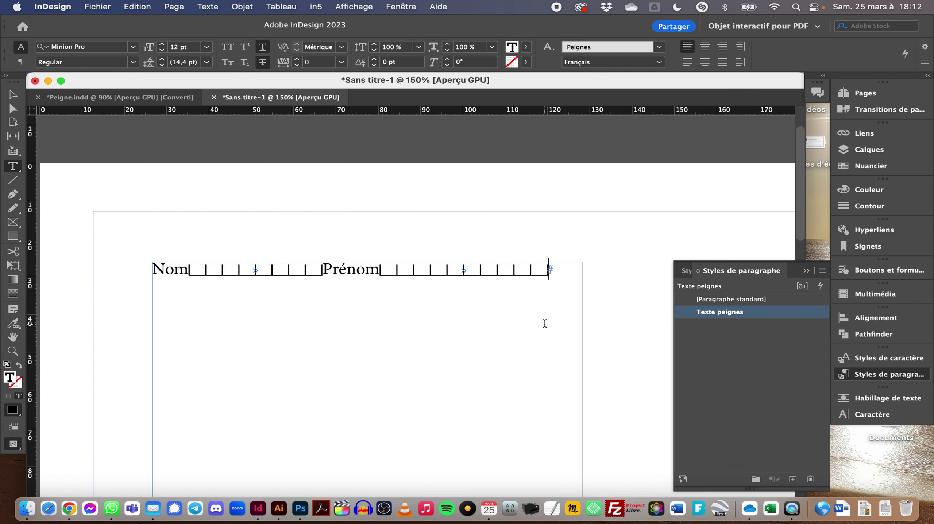
# Add a second line below "Nom" and "Prénom" and assign it the Texte peignes paragraph style.
pyautogui.press('Return')
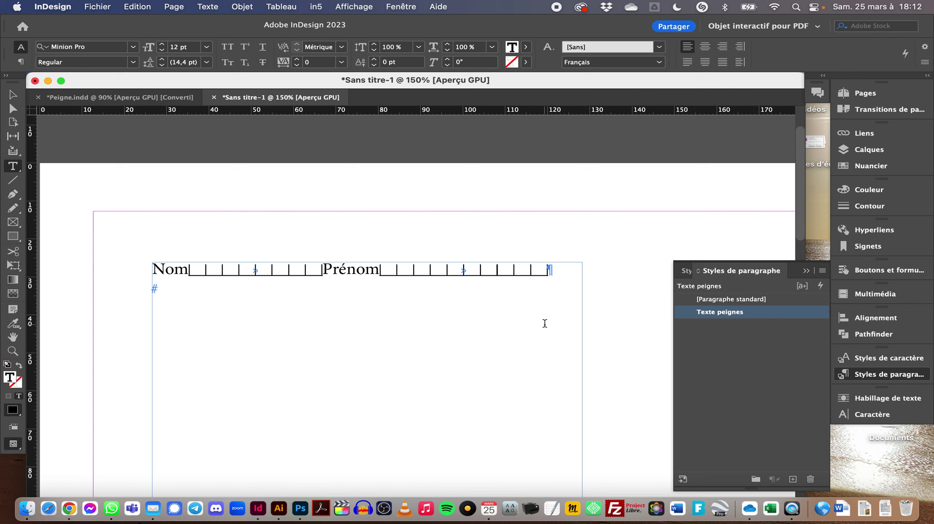
pyautogui.click(730, 301)
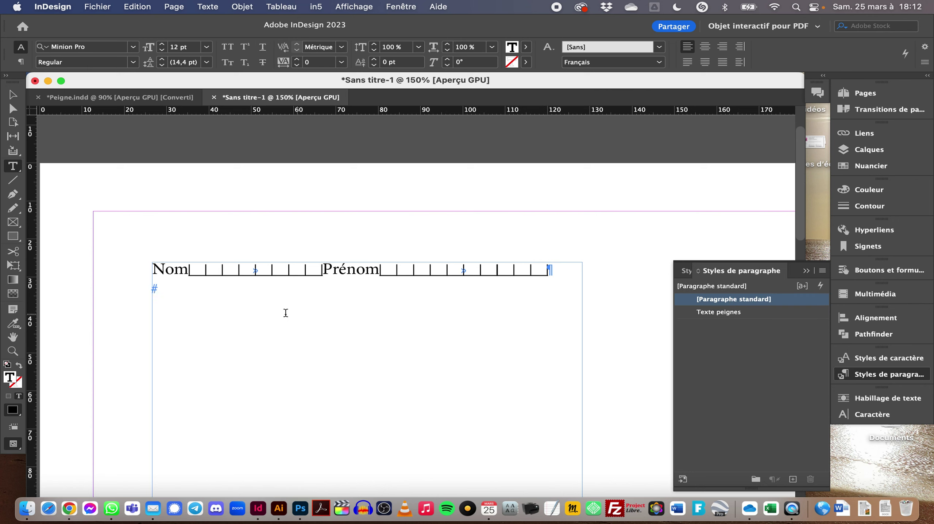
pyautogui.click(774, 315)
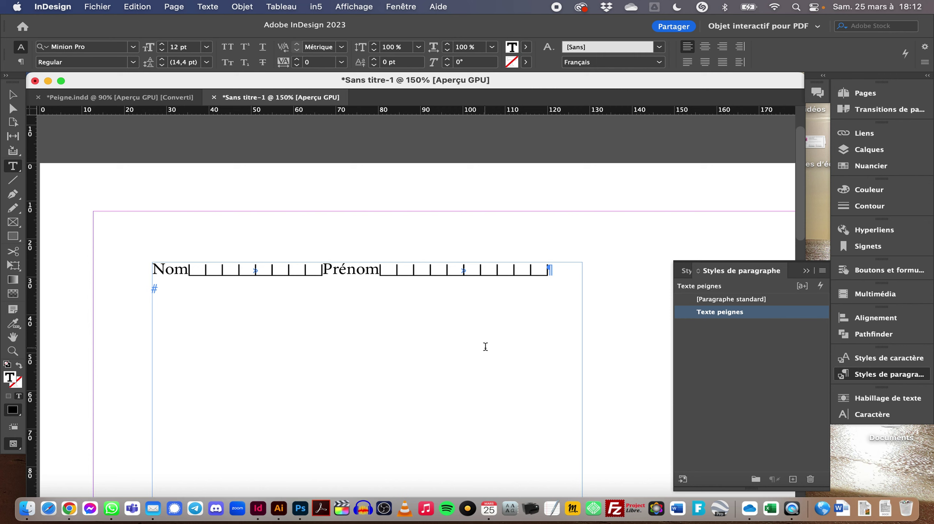
# Enter "Téléphone" on the second line and set the word to the [Sans] character style.
pyautogui.write('téléphone')
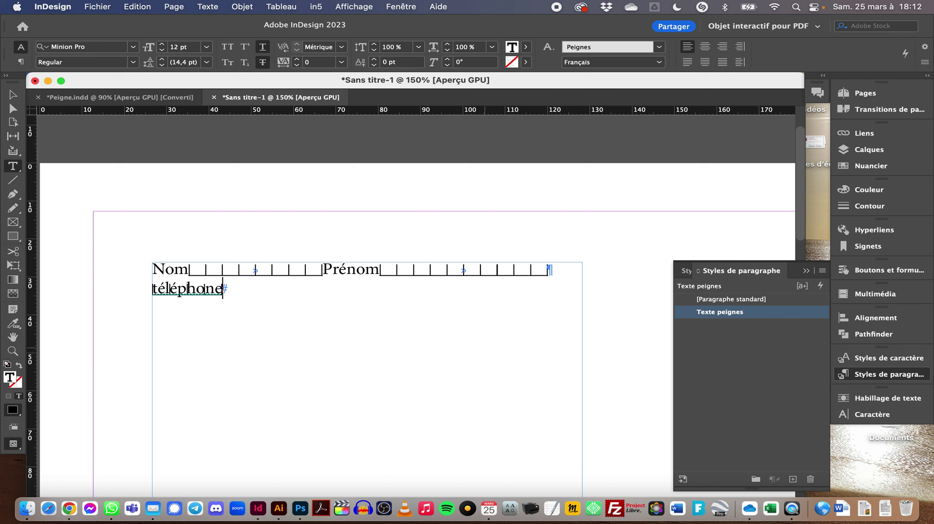
pyautogui.press('super+z')
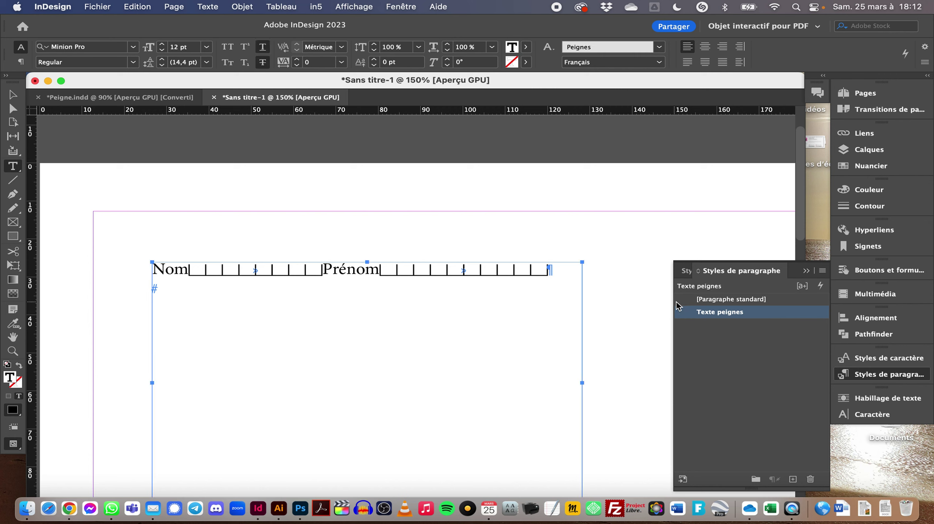
pyautogui.click(686, 270)
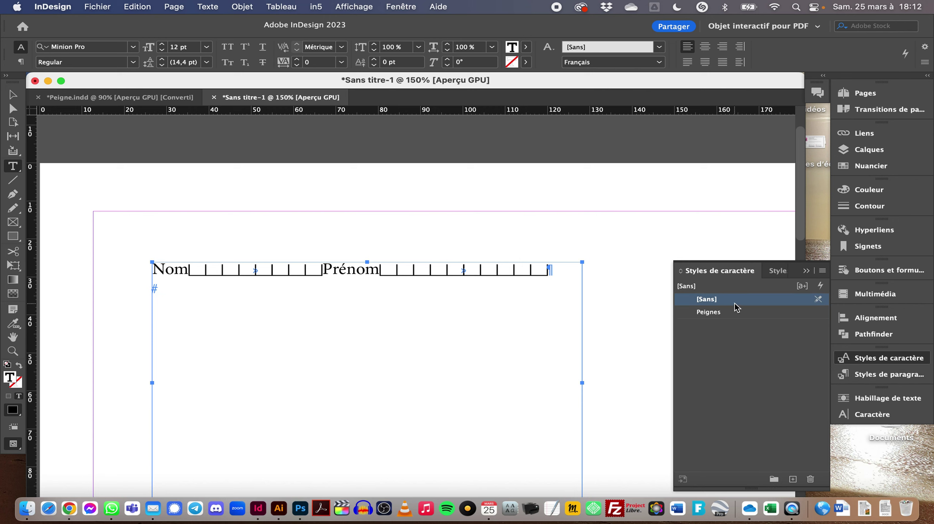
pyautogui.write('Té')
pyautogui.click(737, 312)
pyautogui.write('léphone')
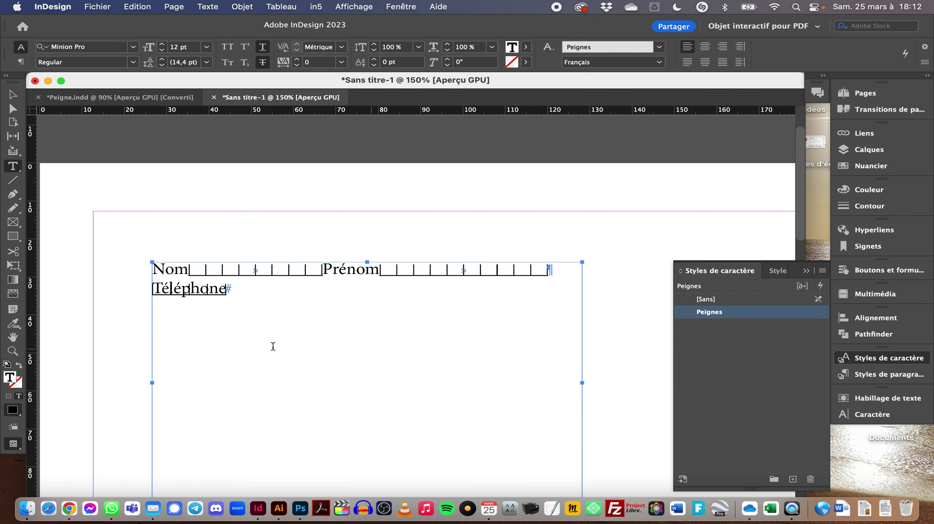
pyautogui.doubleClick(175, 296)
pyautogui.click(730, 300)
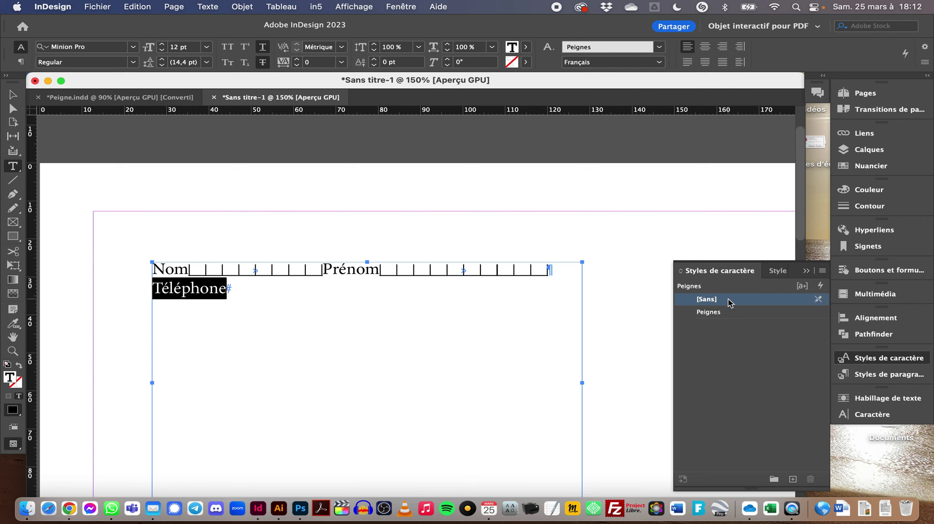
# Insert a tab after "Téléphone", followed by the label "mobile" and a second tab.
pyautogui.press('Tab')
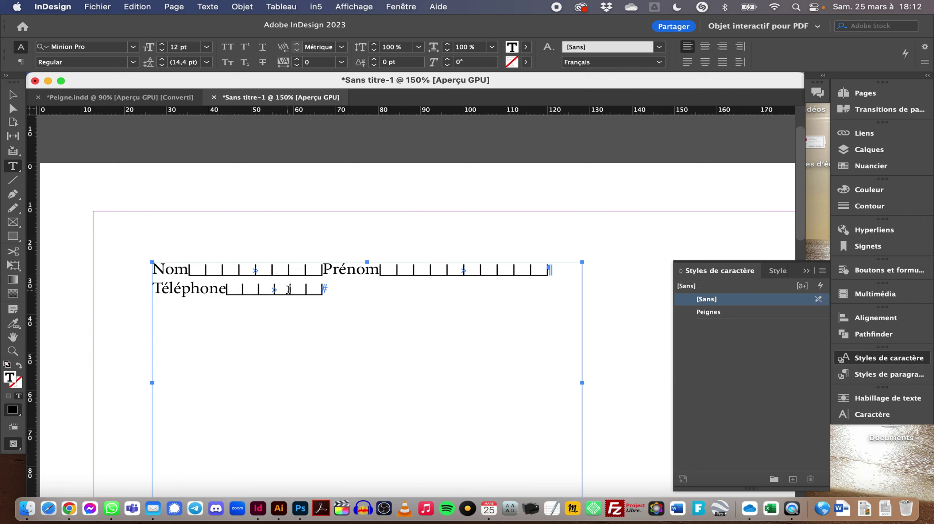
pyautogui.write('modi')
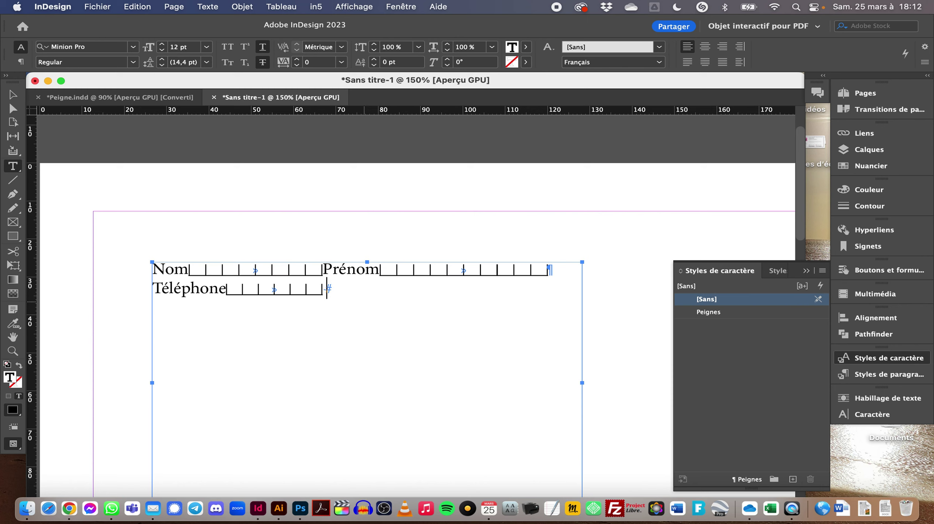
pyautogui.press('BackSpace')
pyautogui.press('BackSpace')
pyautogui.write('bile')
pyautogui.press('Tab')
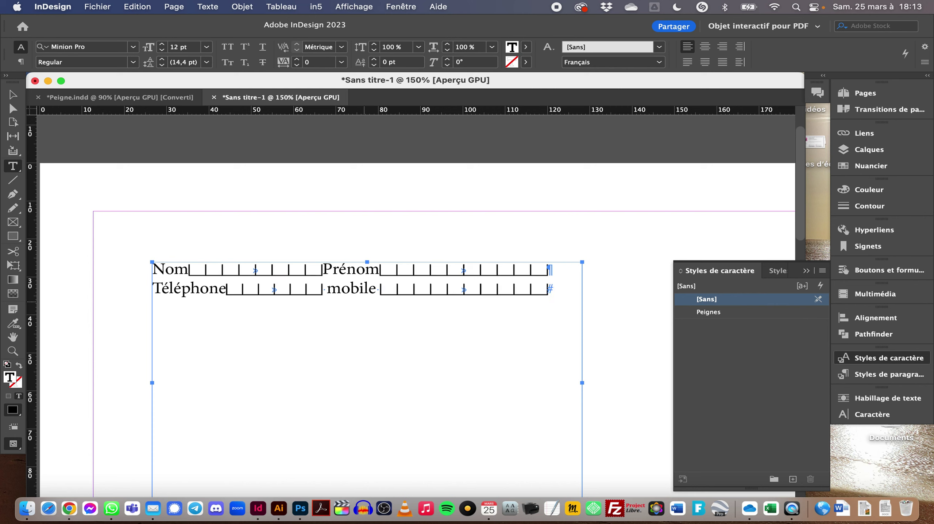